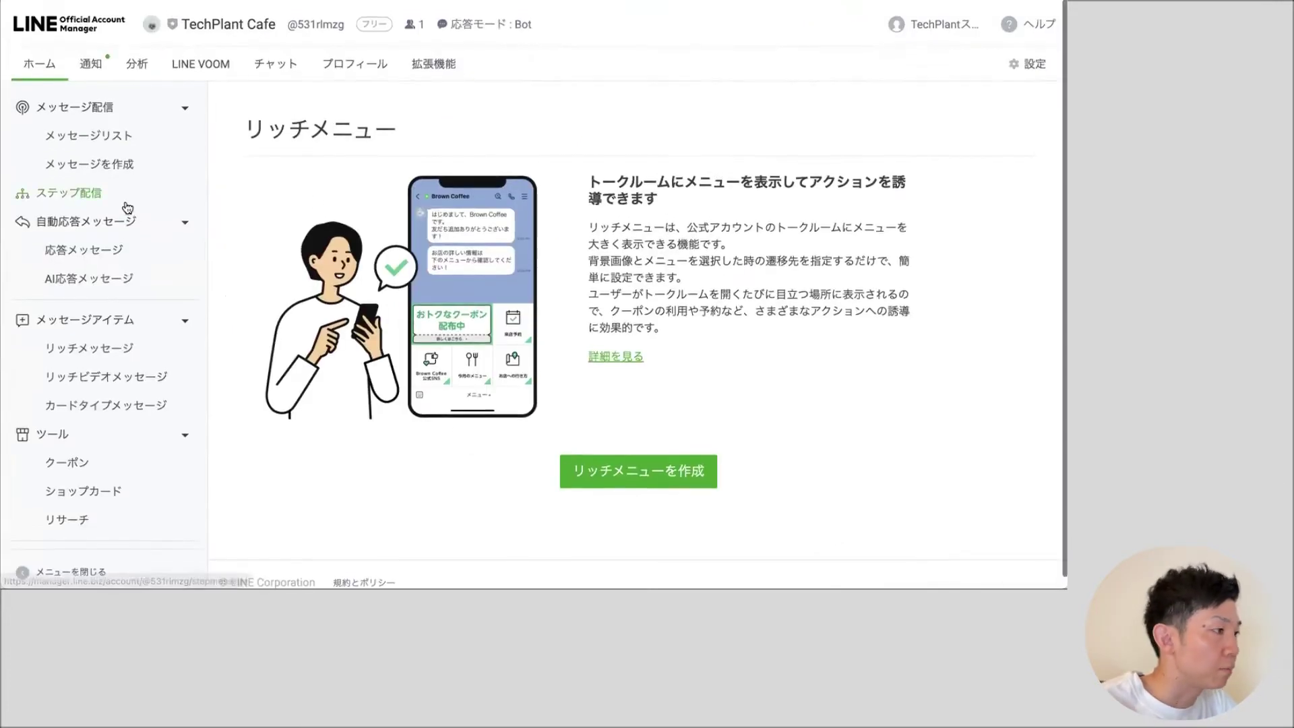
Start creating a new rich menu for the TechPlant Cafe account
scroll(96, 150, "down", 1)
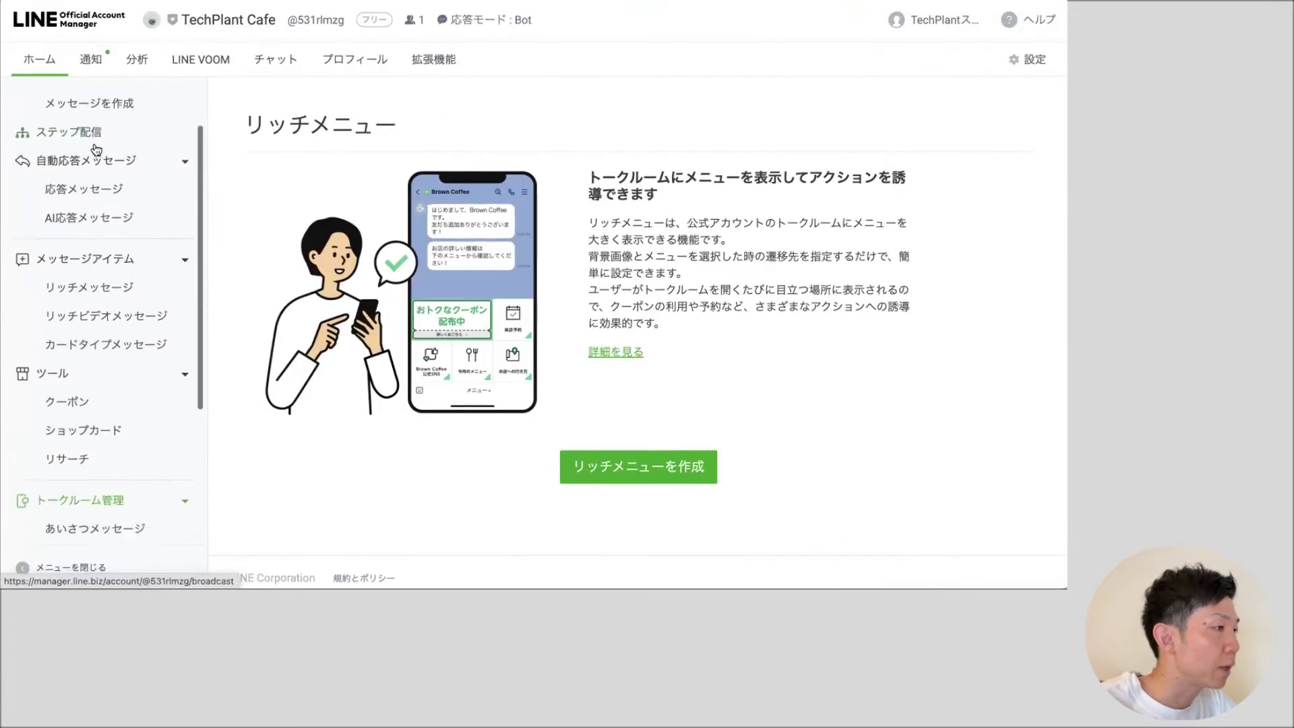
scroll(96, 149, "down", 3)
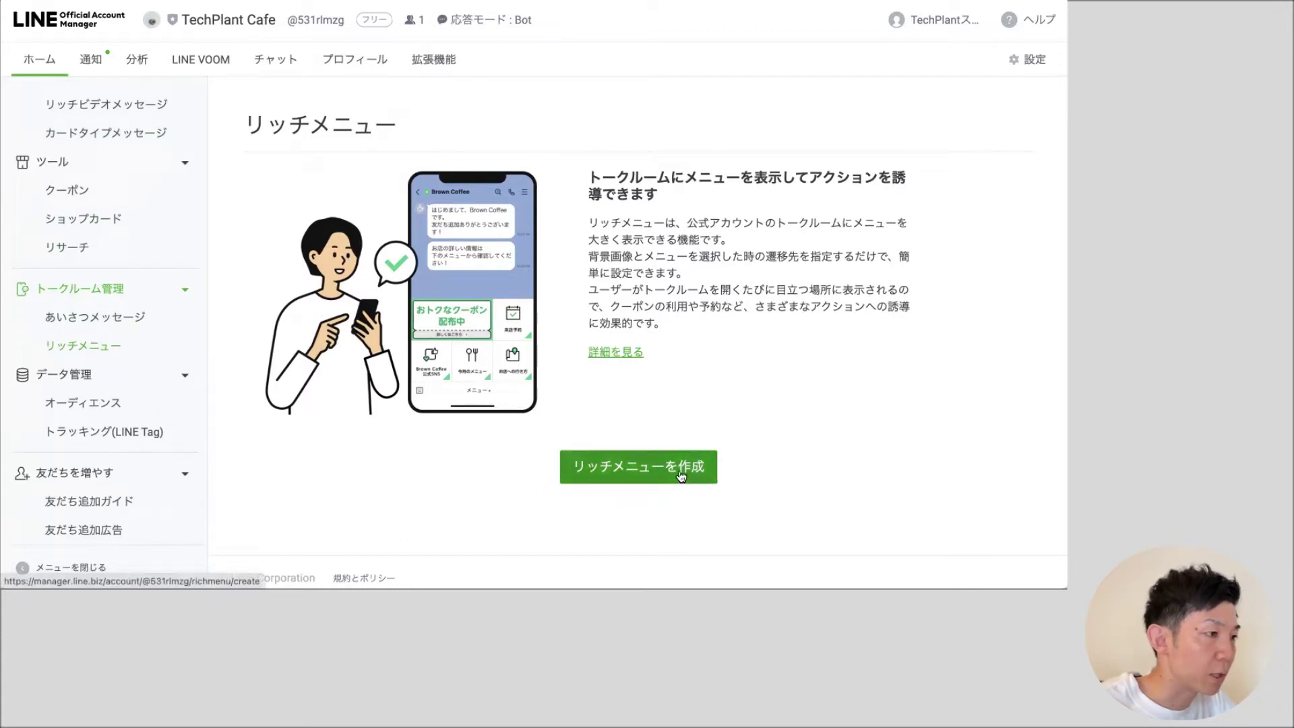
left_click(676, 475)
scroll(438, 372, "down", 3)
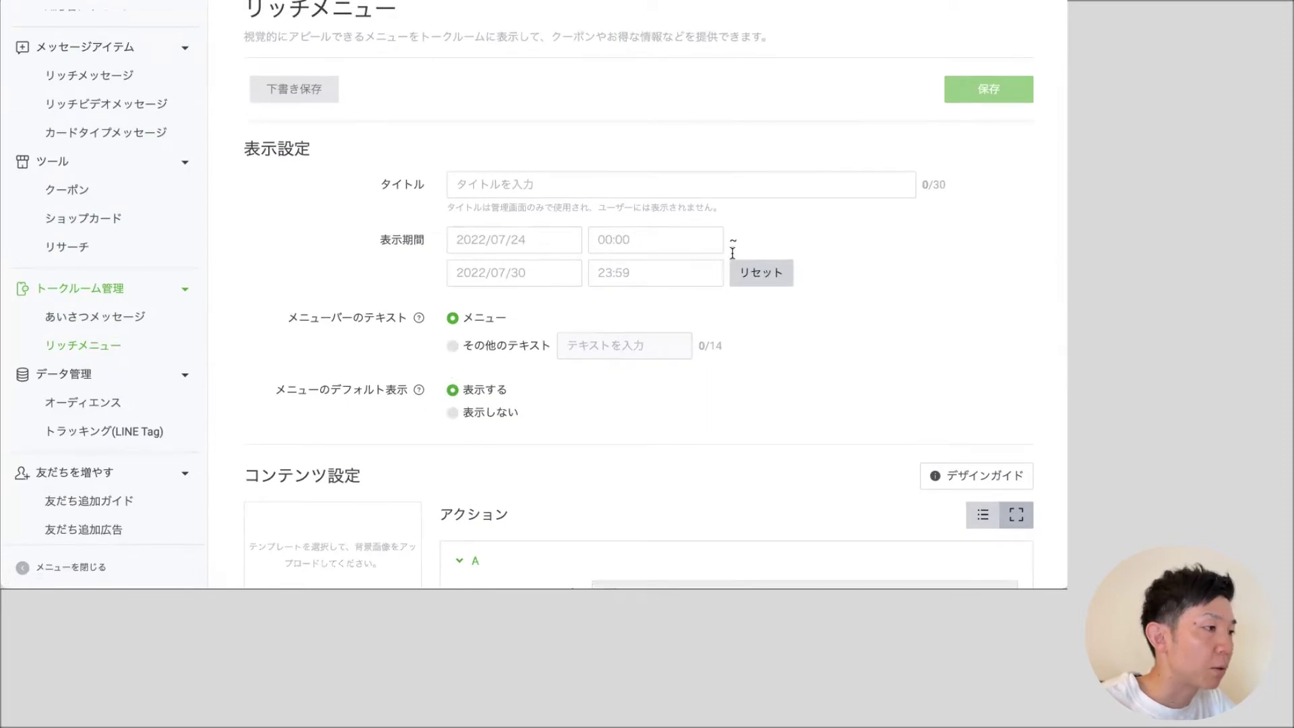
Enter リッチメニュー as the title of the new rich menu in the display settings
left_click(464, 187)
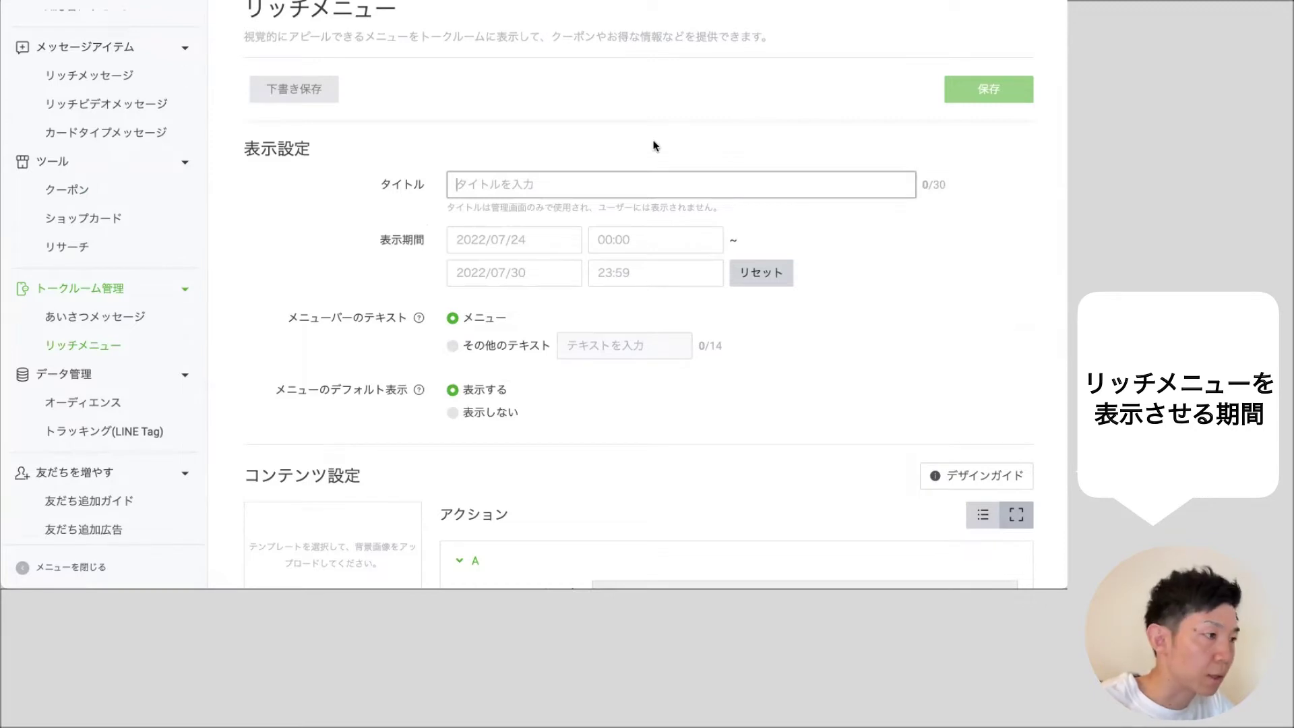
mouse_move(418, 319)
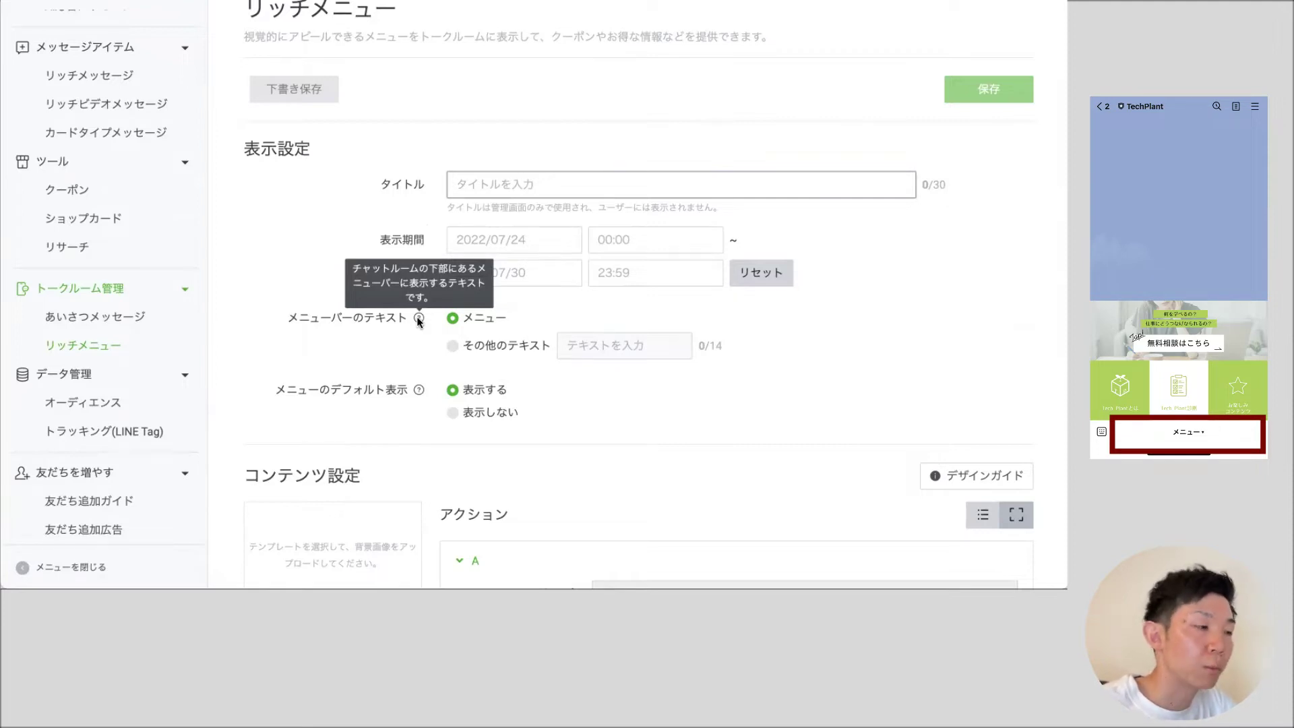
left_click(321, 373)
scroll(349, 409, "down", 1)
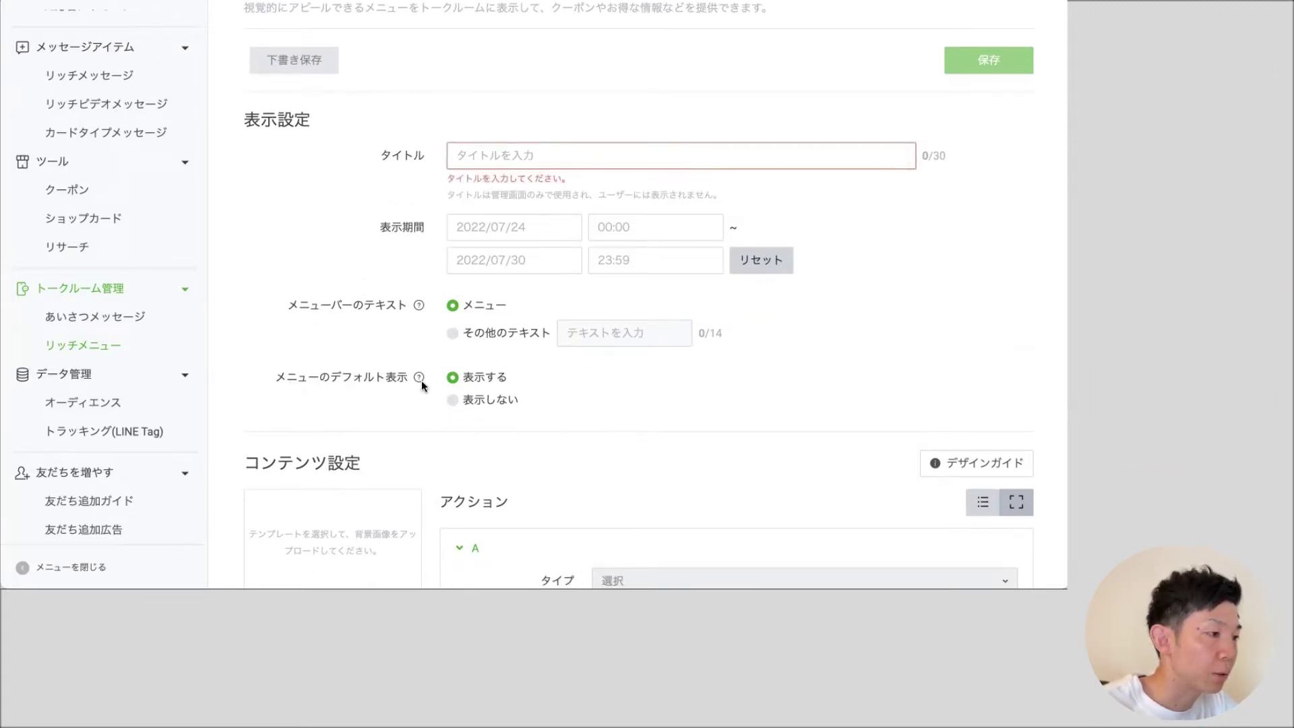
mouse_move(420, 379)
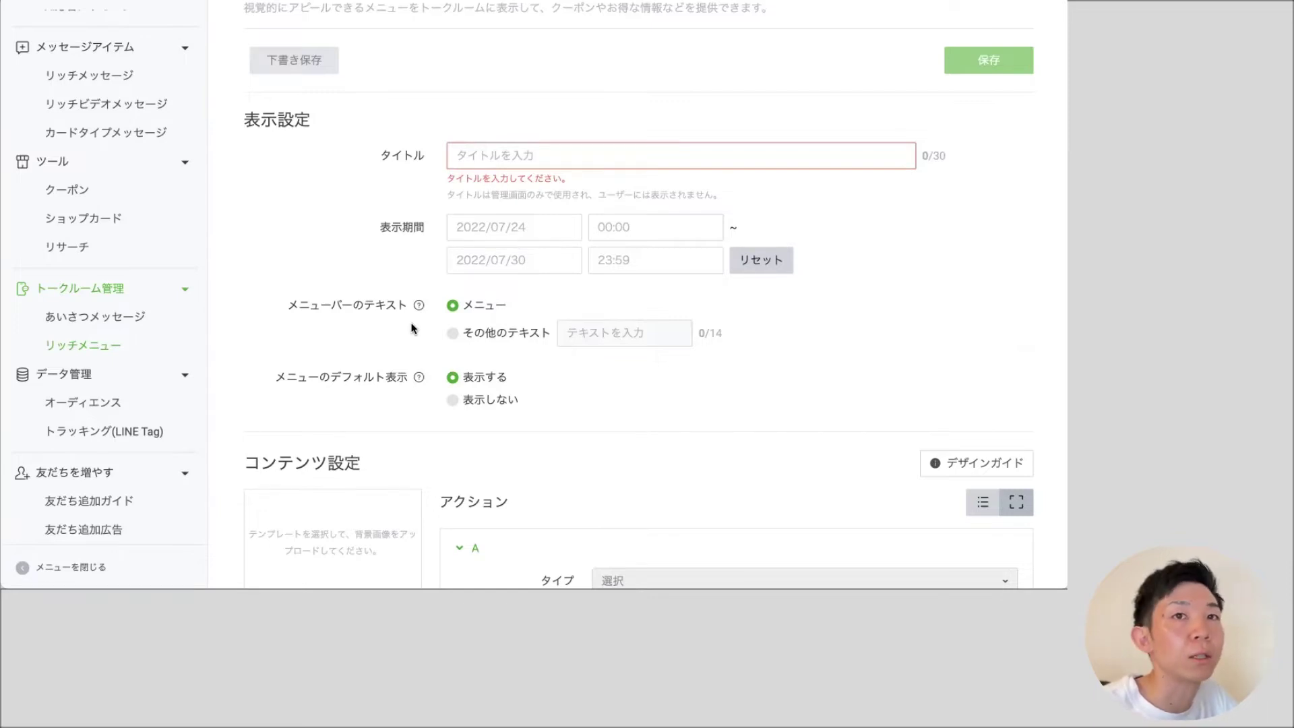
scroll(414, 328, "up", 1)
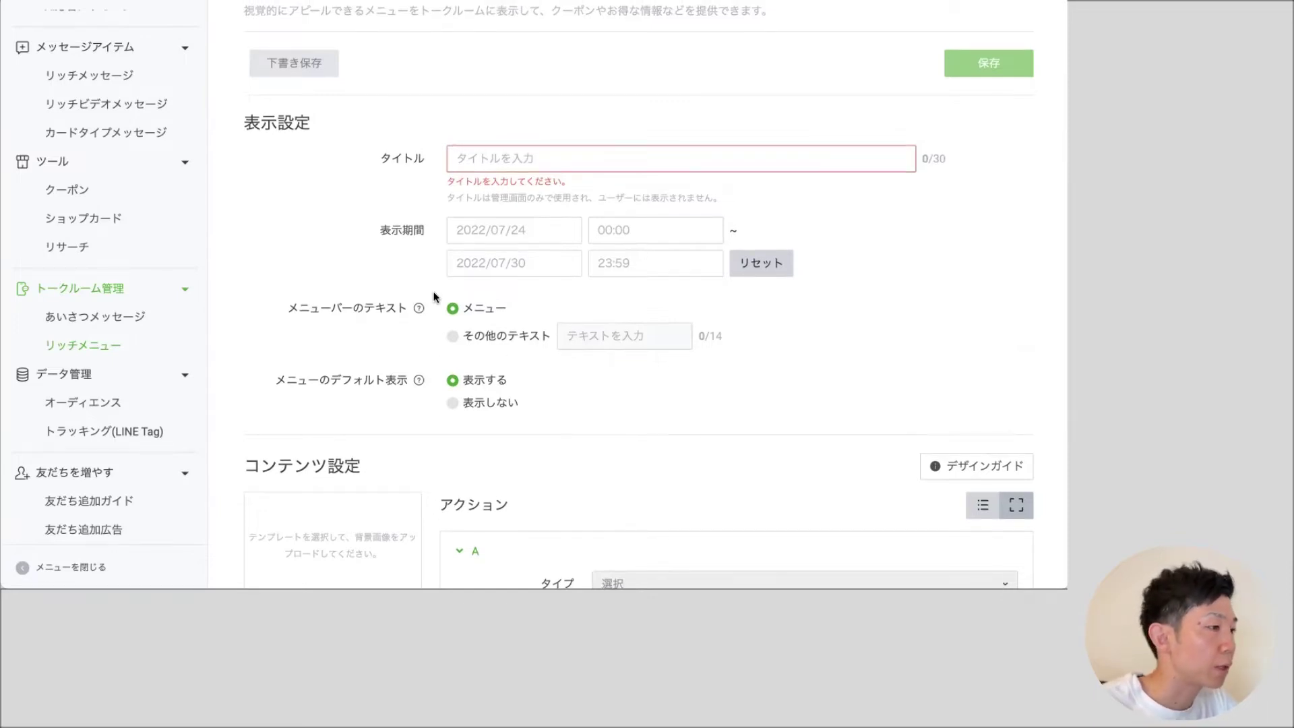
left_click(490, 163)
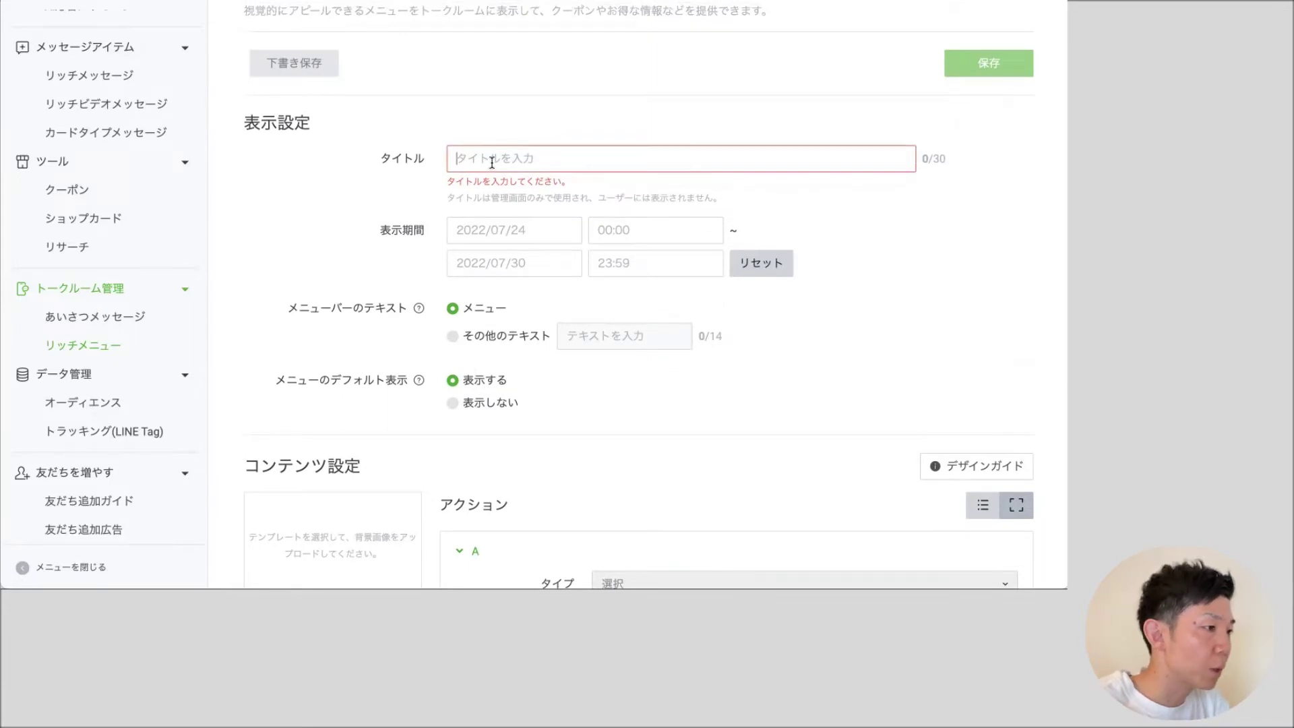
type("ricchimenyu-")
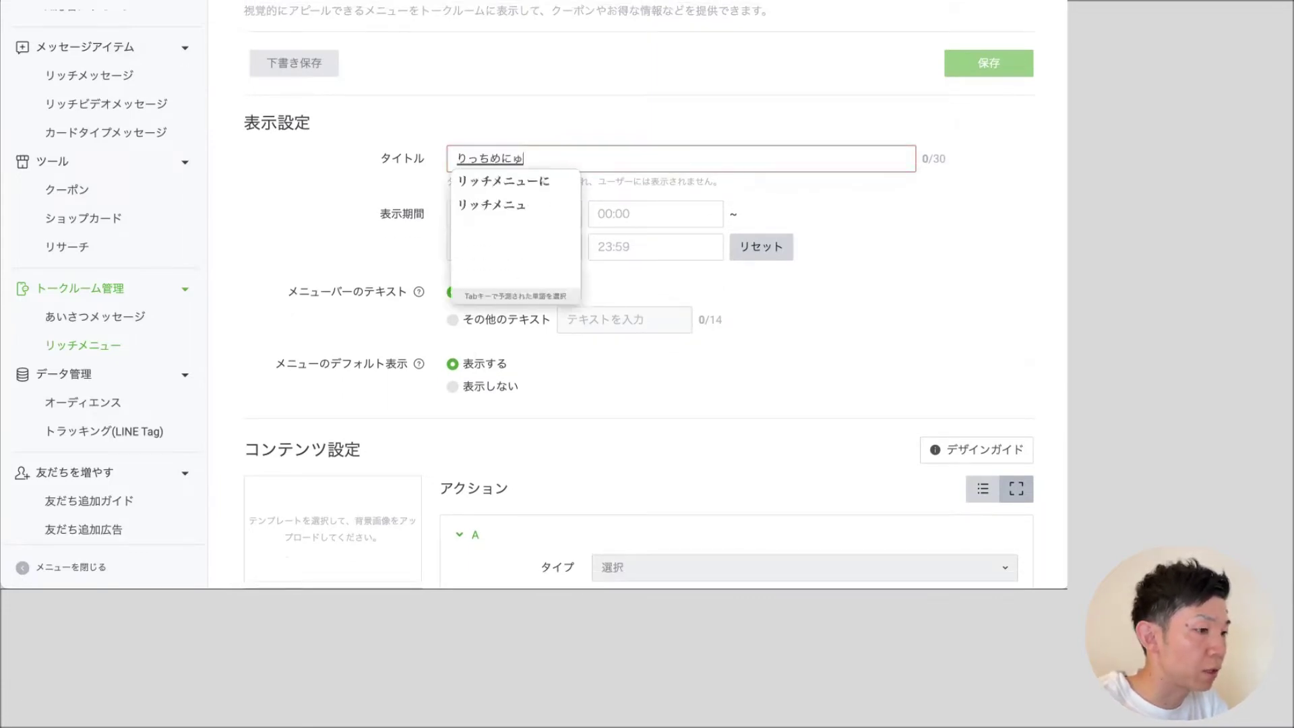
key("space")
key("Return")
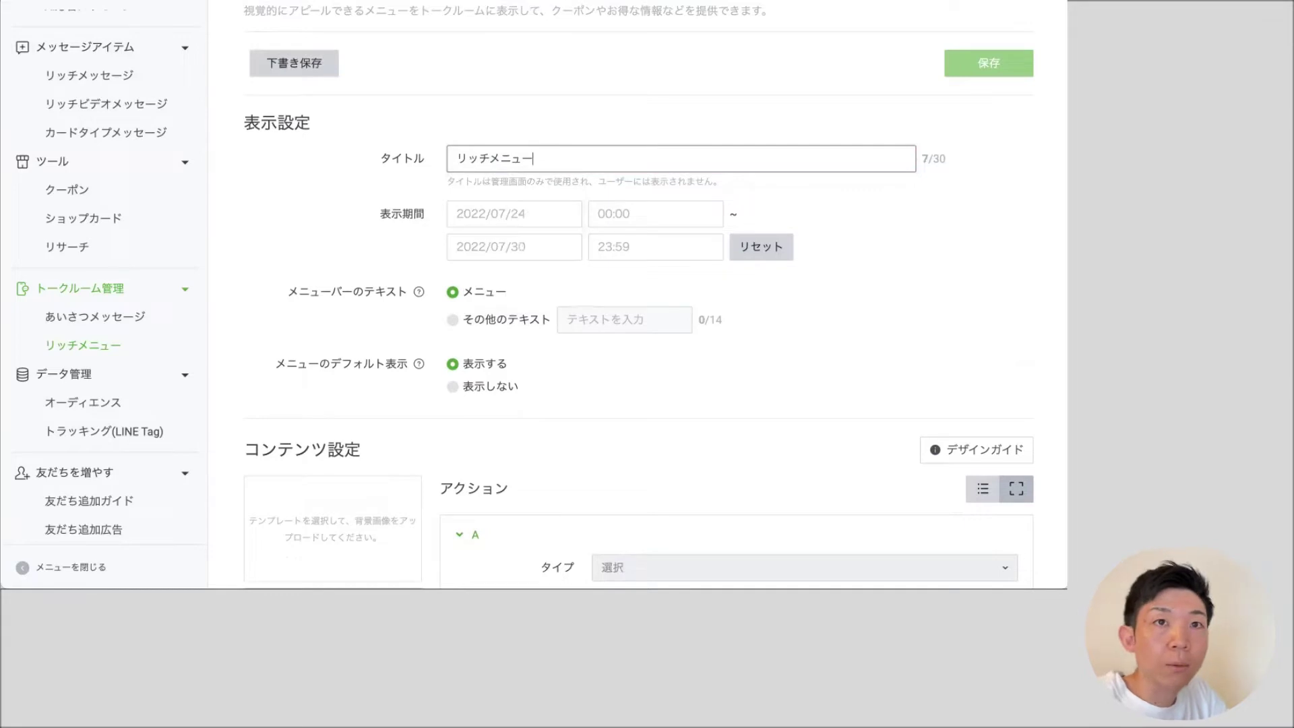
Set the rich menu's display period to start on 2022/07/25 and end on 2030/12/31
left_click(467, 213)
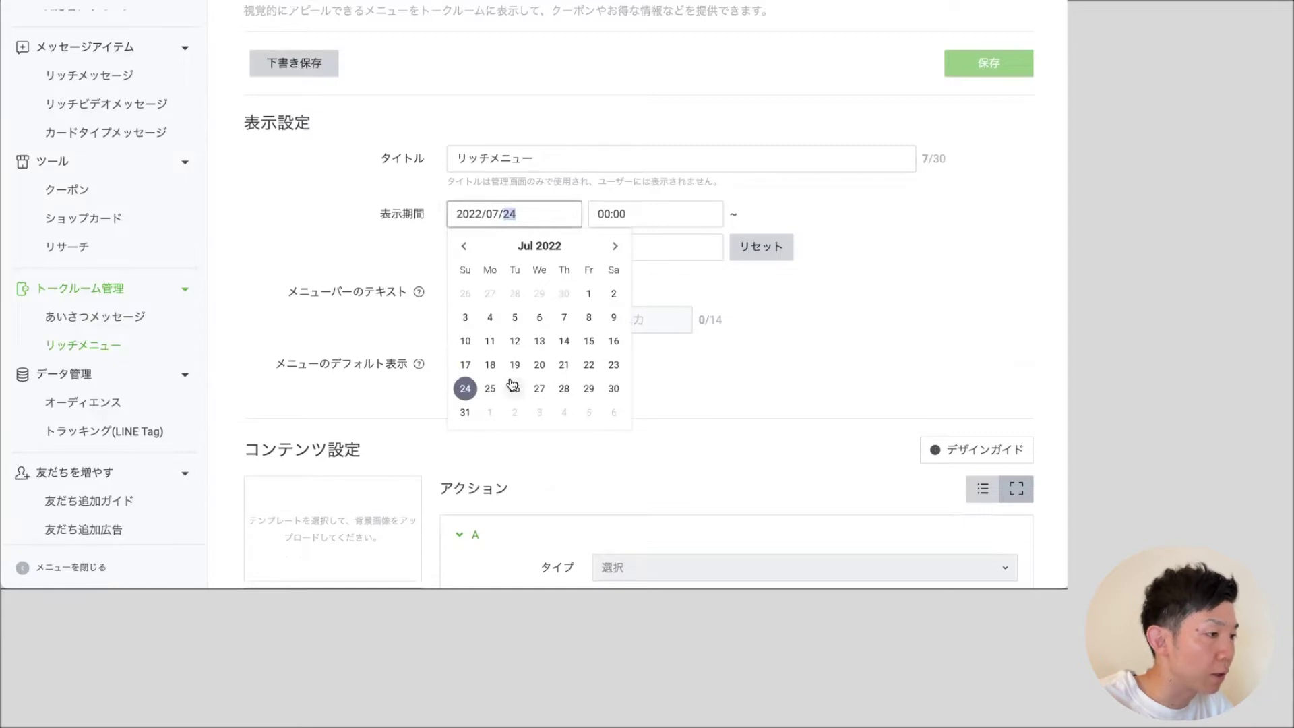
left_click(490, 388)
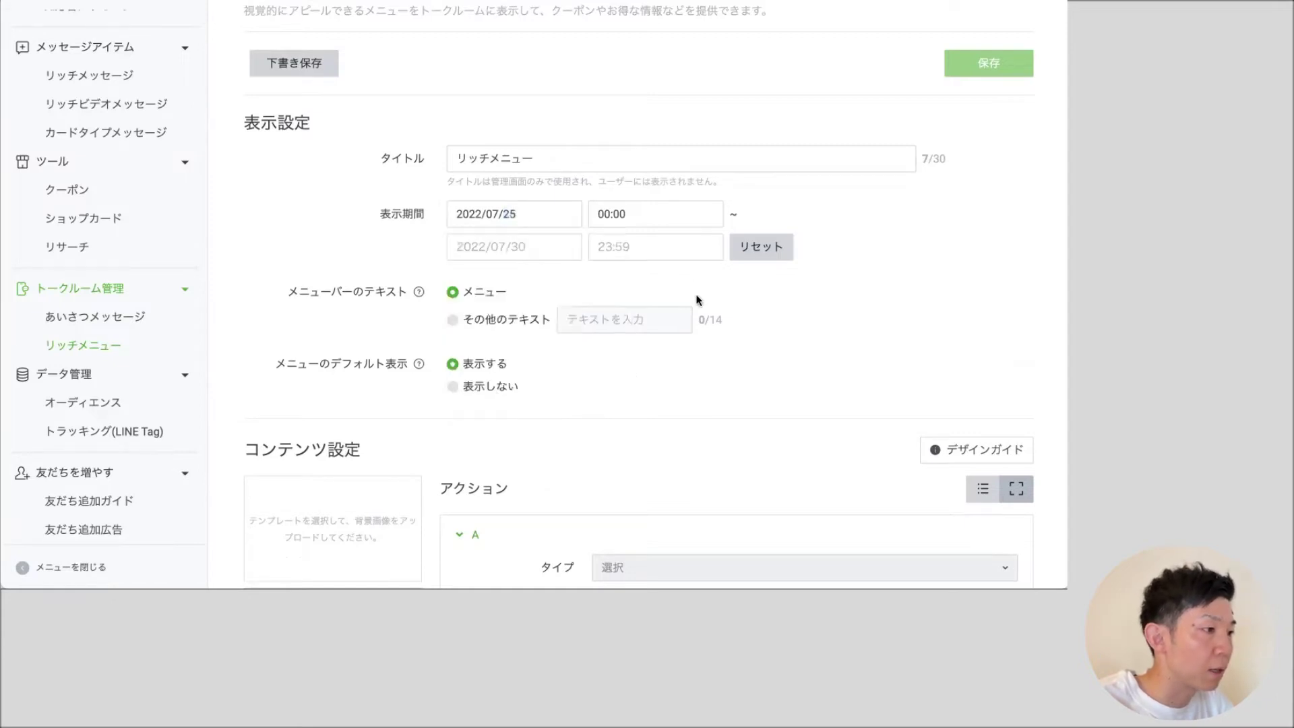
double_click(508, 248)
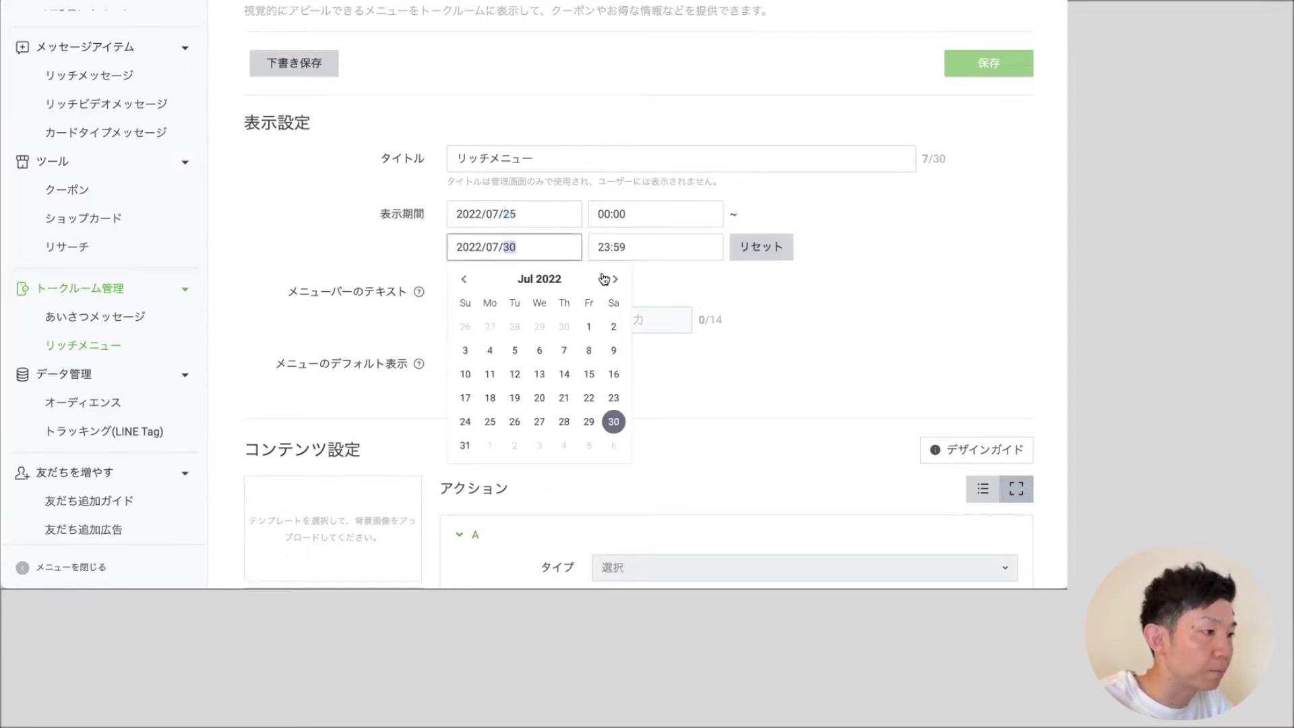
left_click(551, 279)
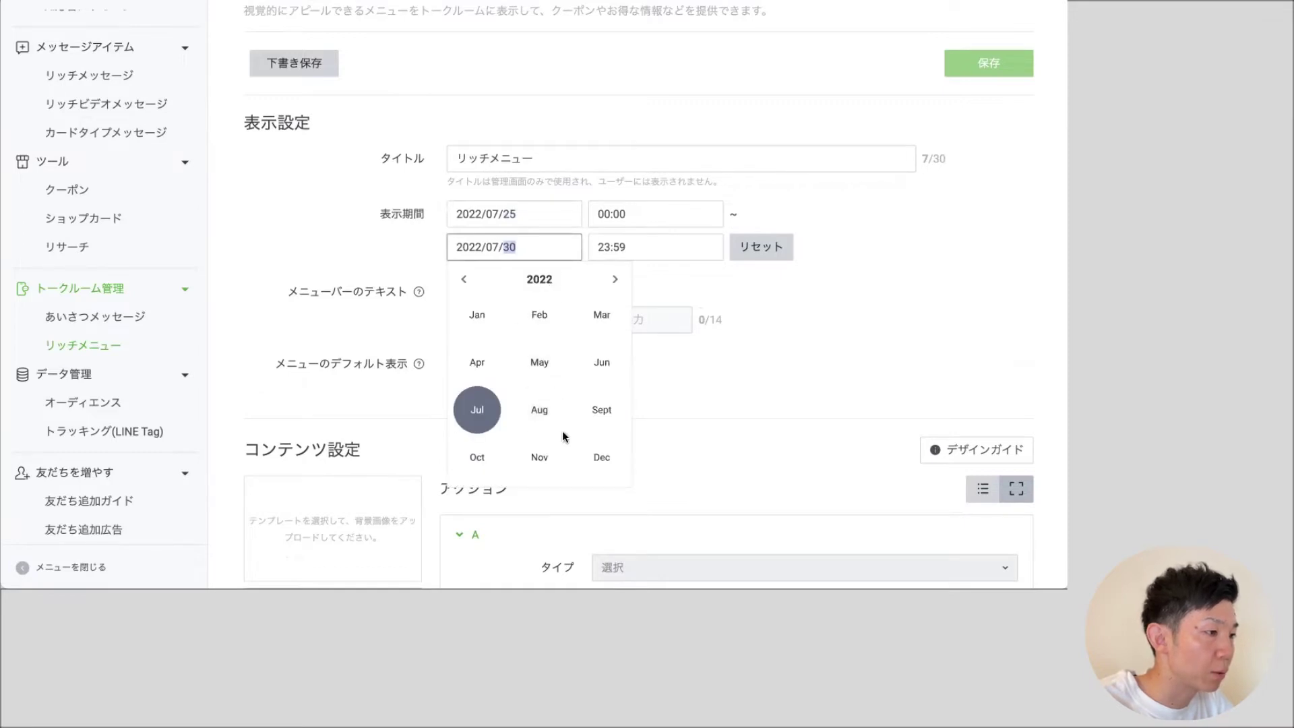
left_click(616, 281)
left_click(616, 280)
left_click(618, 282)
left_click(617, 281)
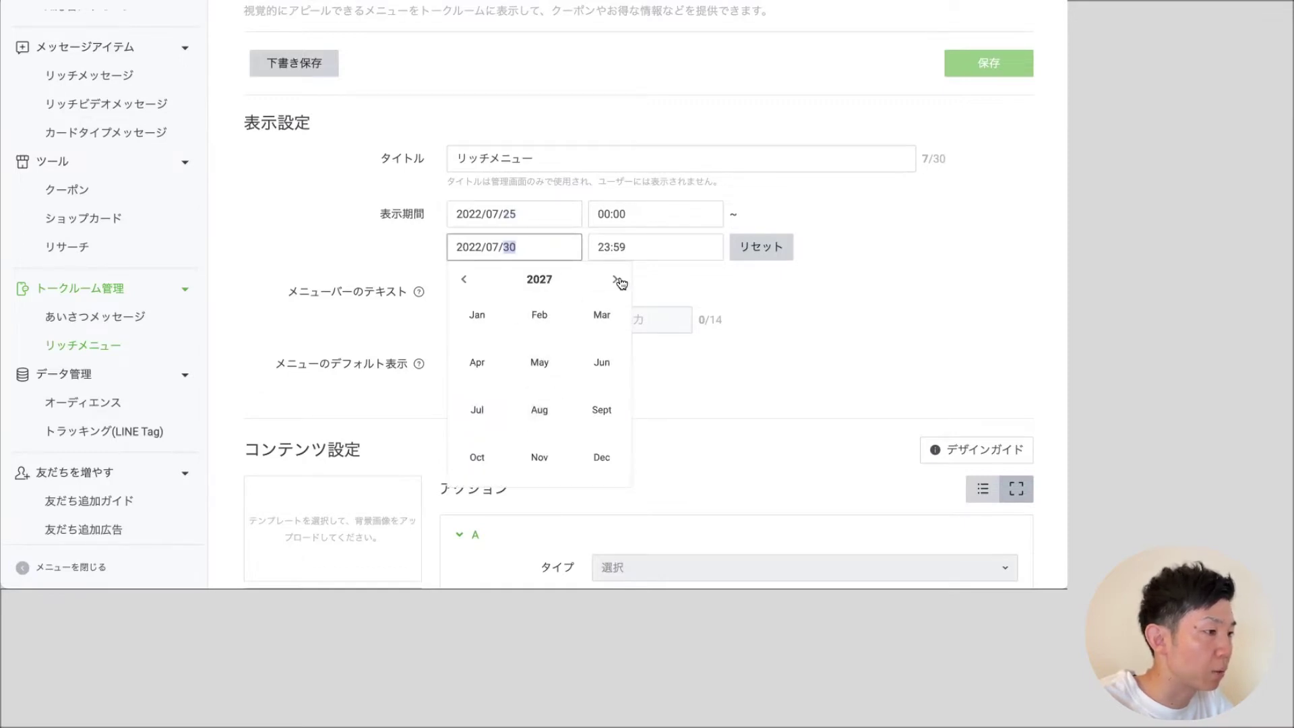
left_click(617, 282)
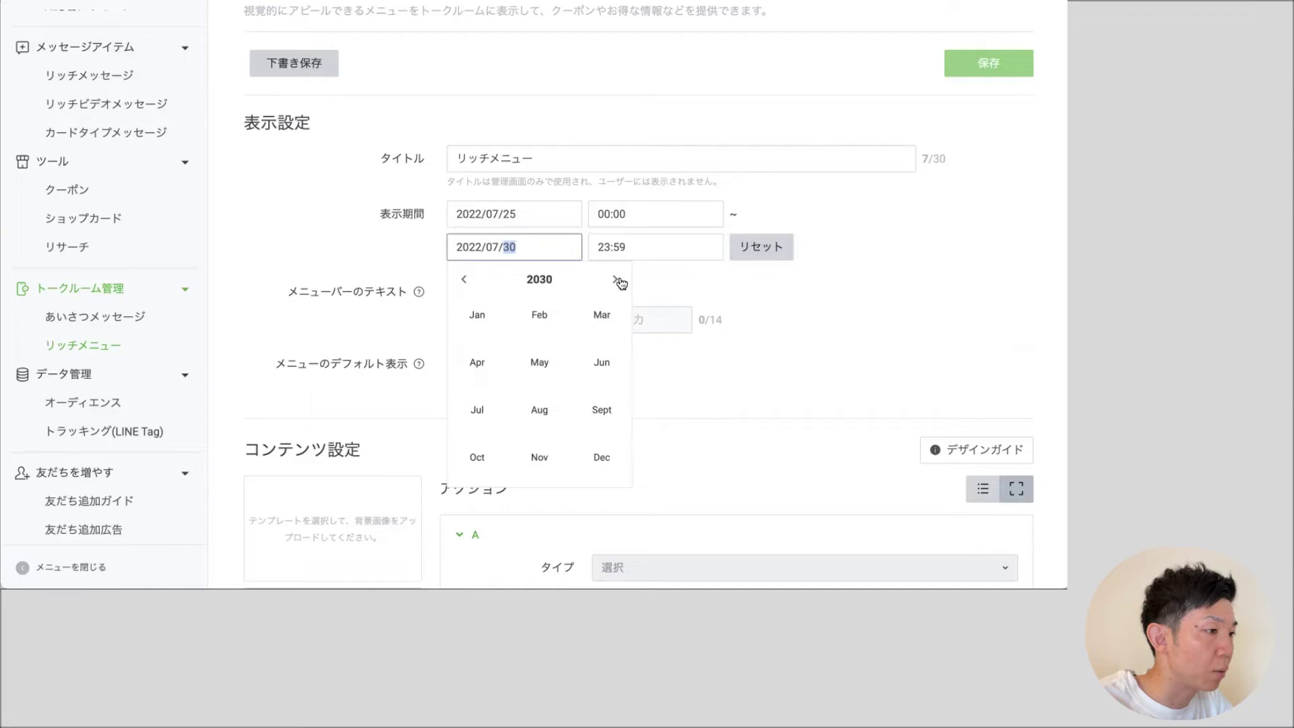
left_click(601, 450)
left_click(512, 422)
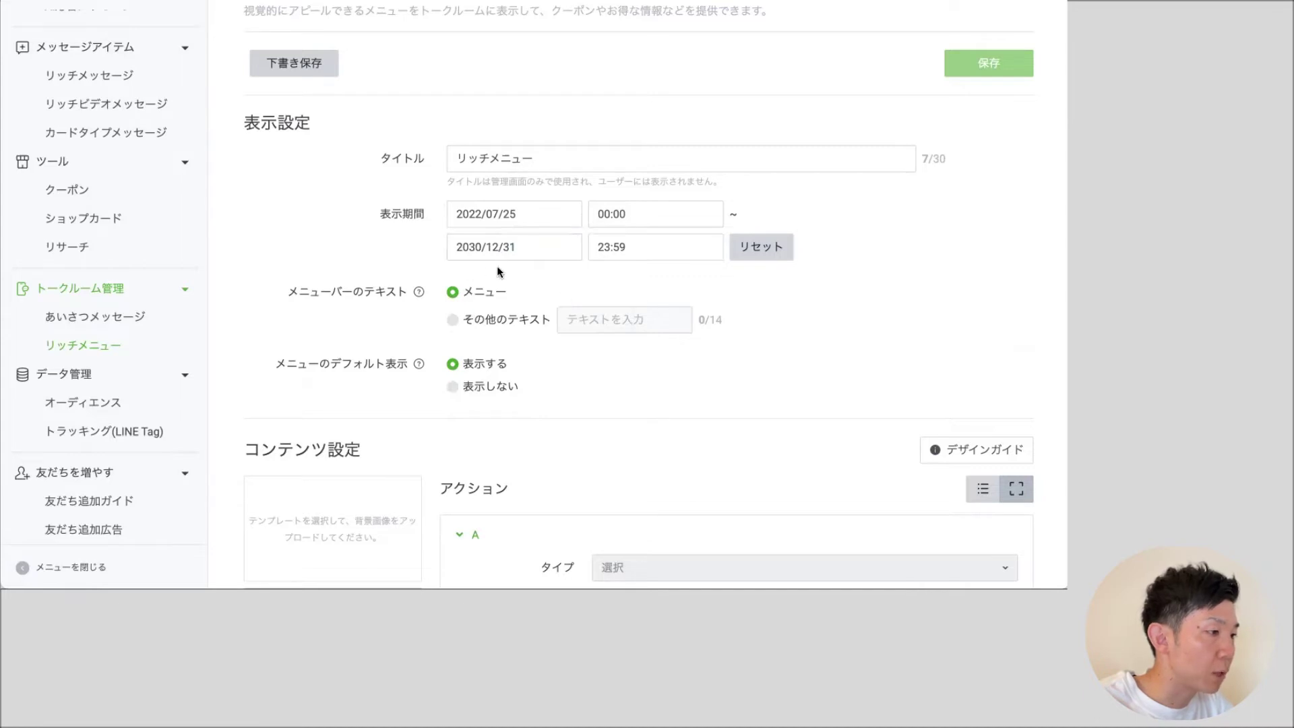
left_click(448, 321)
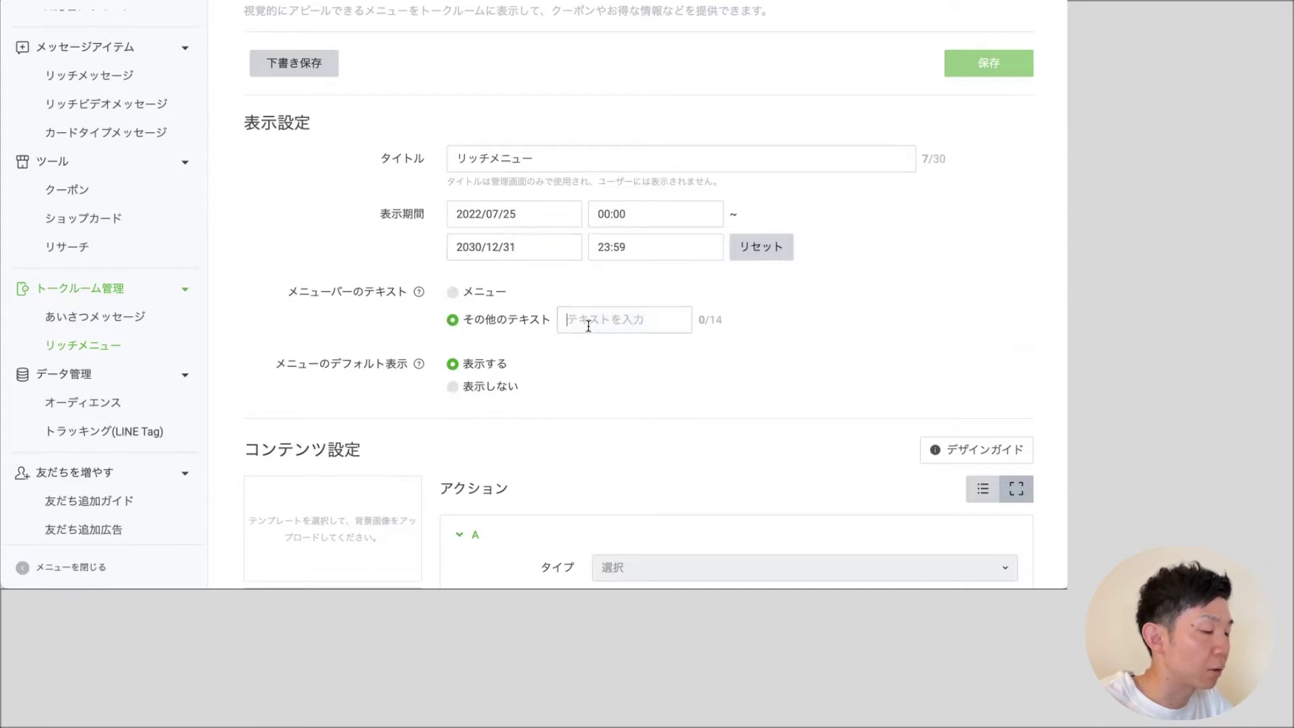
left_click(588, 326)
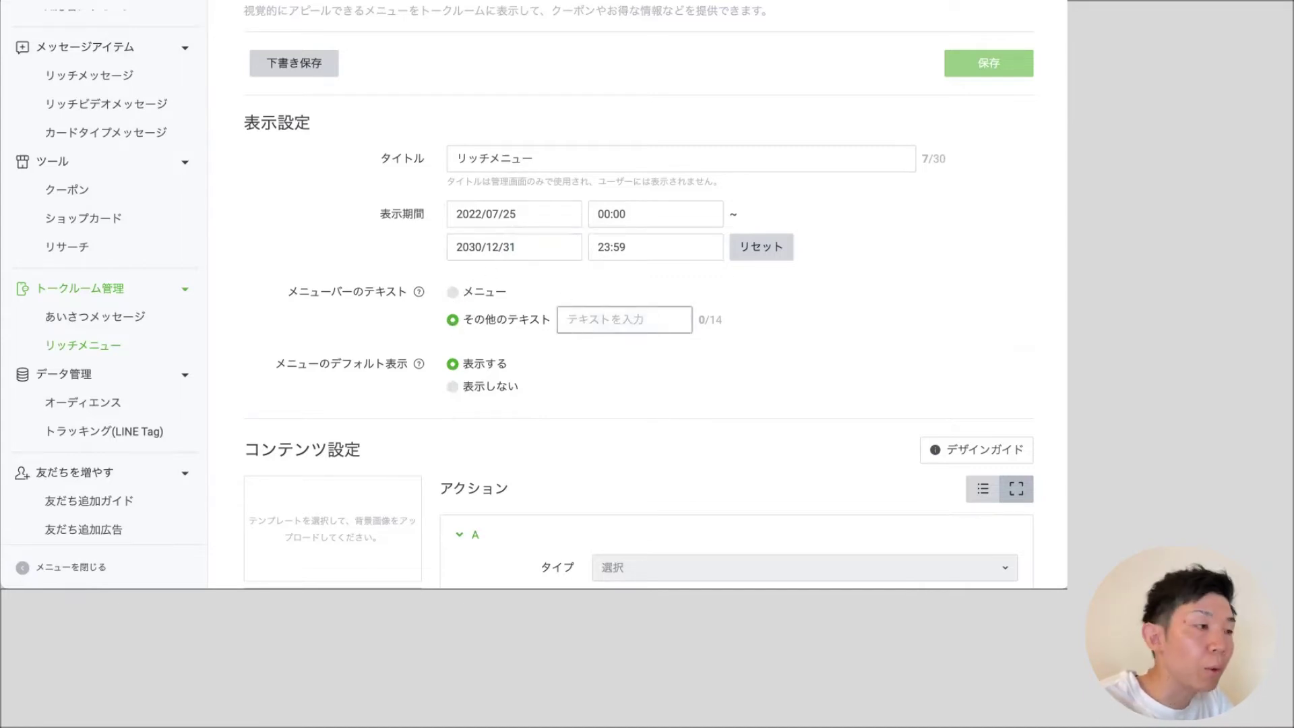
left_click(452, 291)
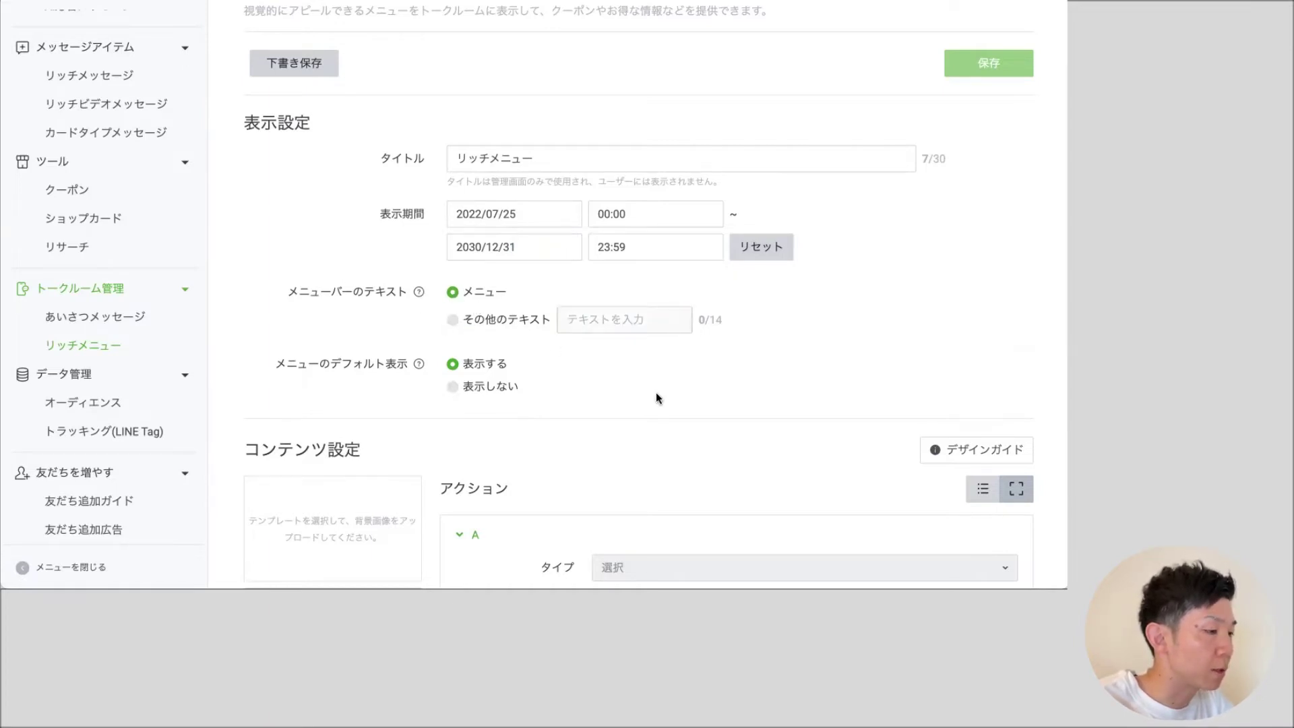
Apply the large template with six equal areas to the rich menu content and upload its background image
scroll(656, 398, "down", 1)
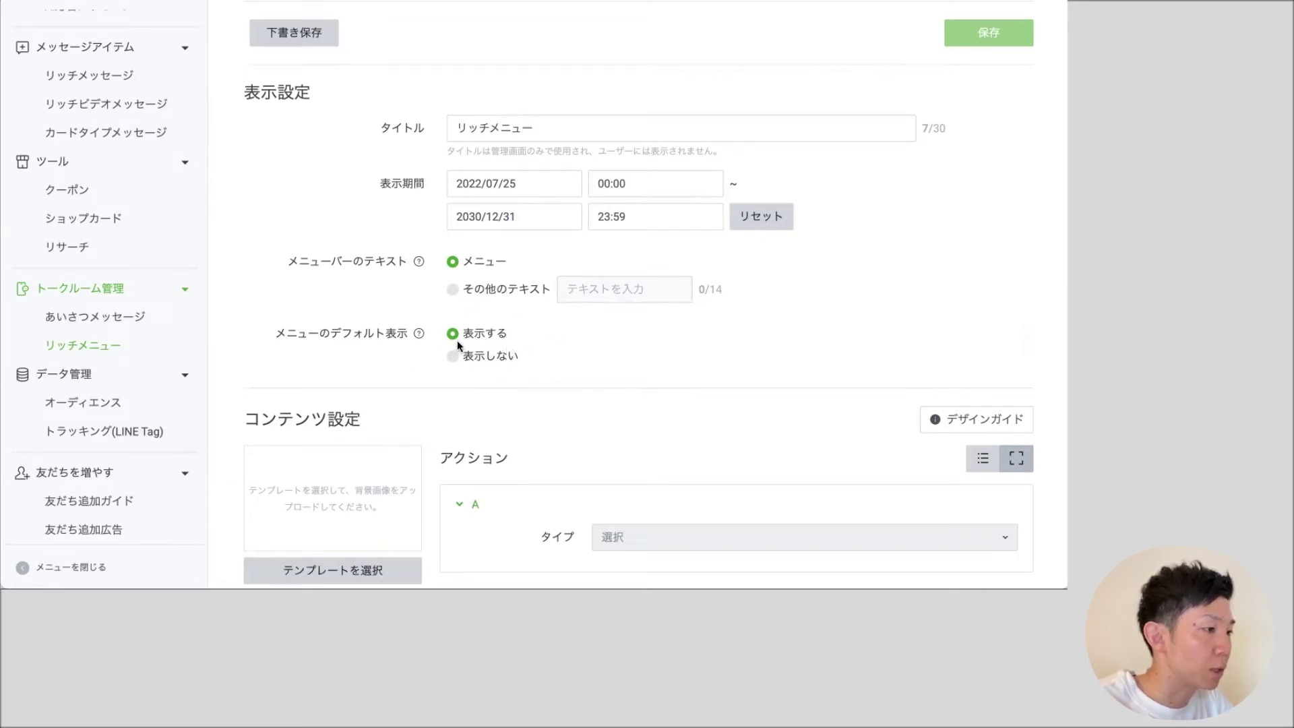
scroll(457, 341, "down", 5)
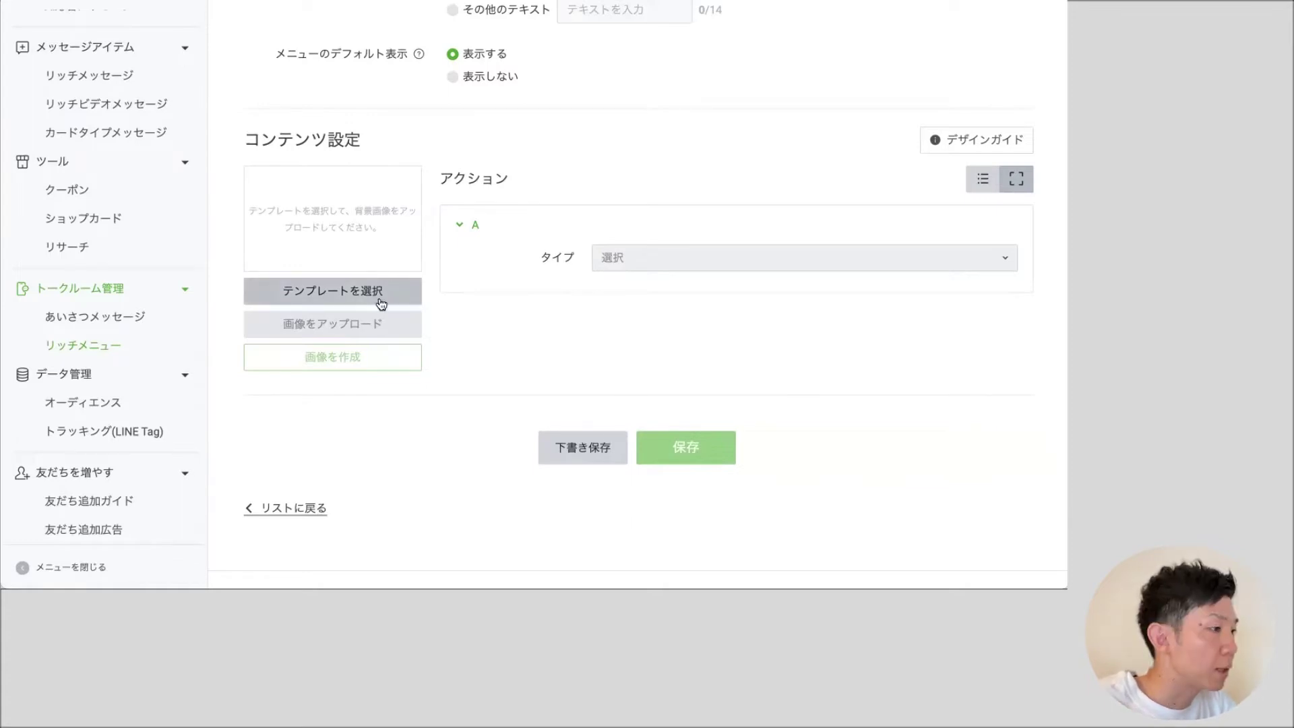
left_click(335, 296)
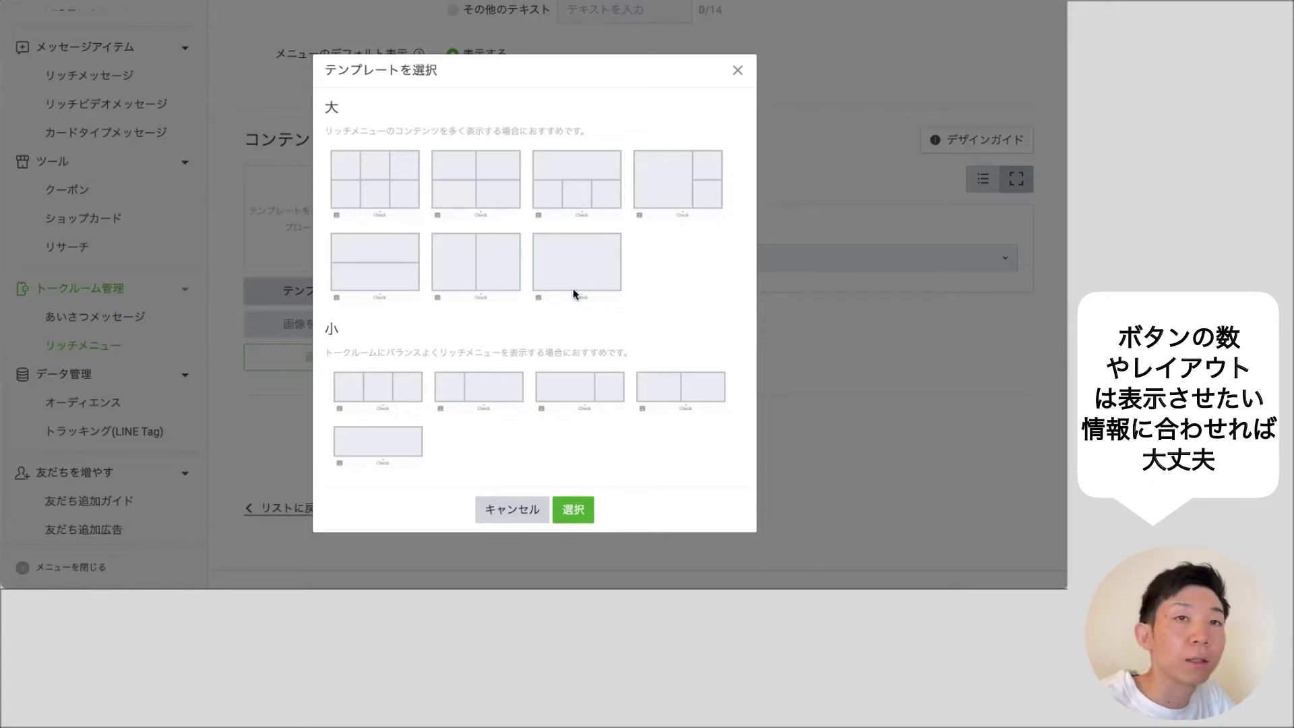
left_click(373, 188)
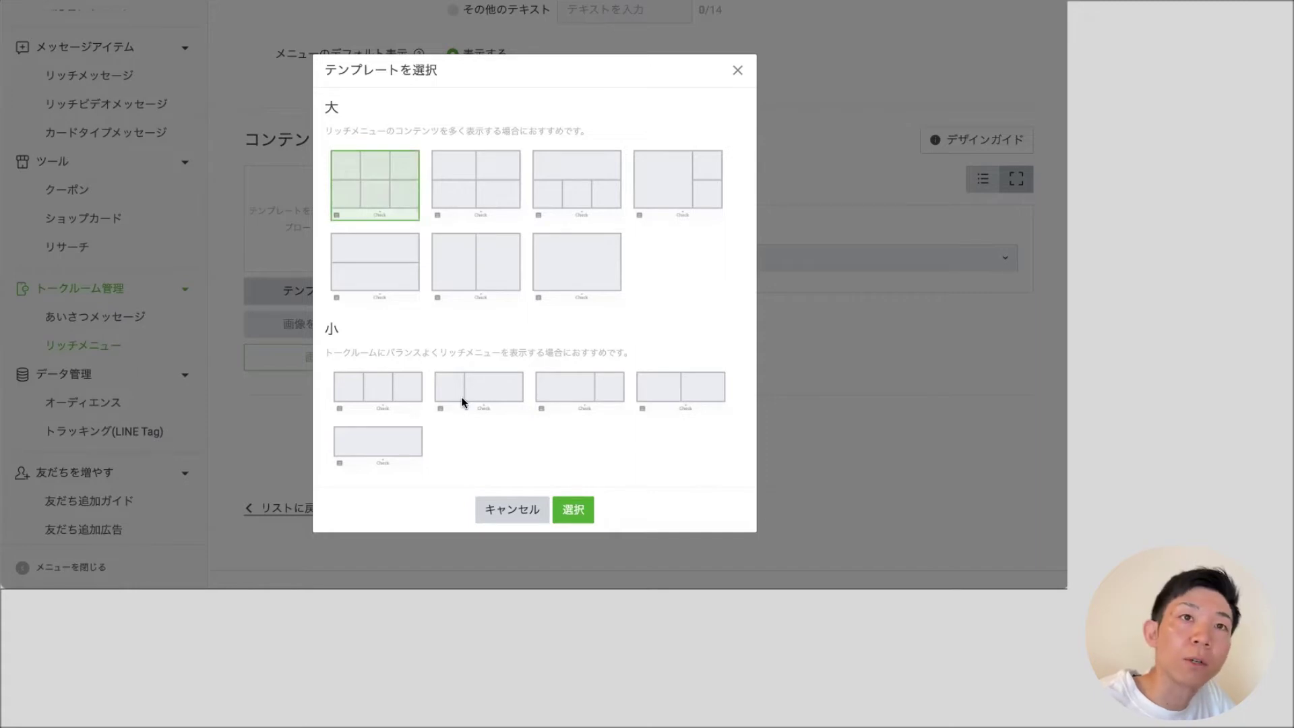
left_click(581, 518)
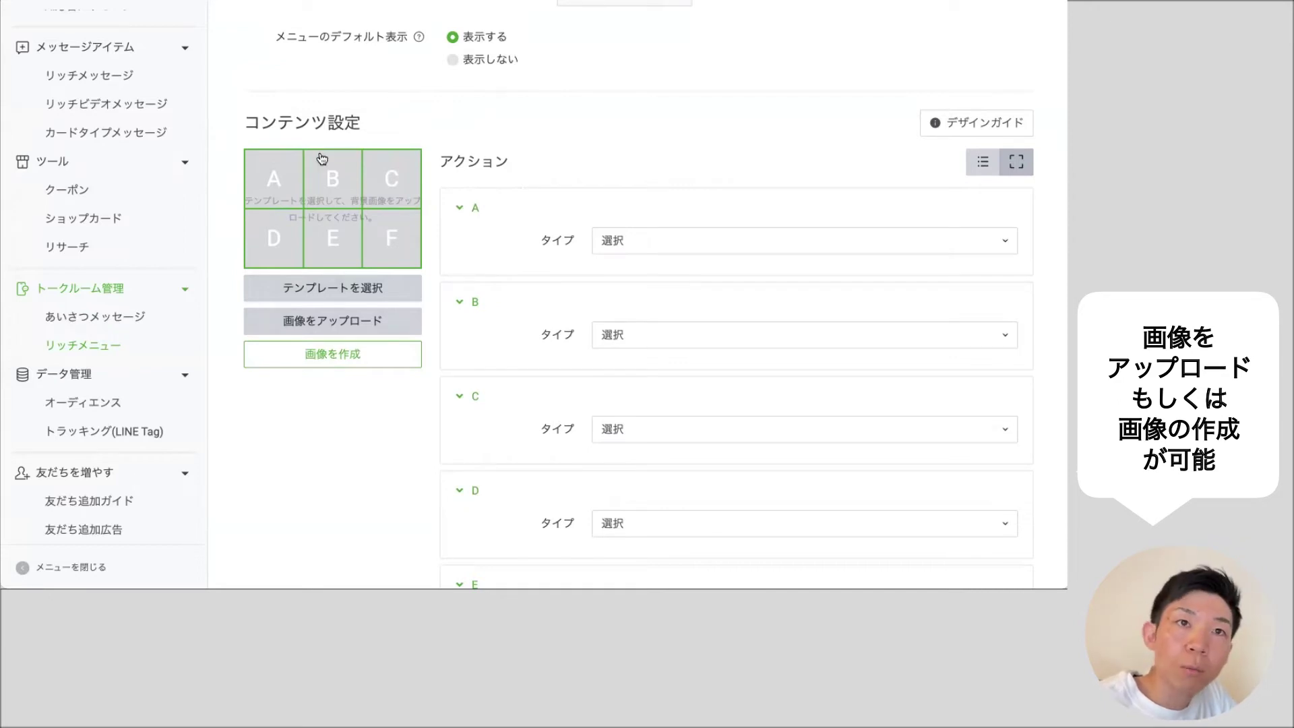
left_click(333, 355)
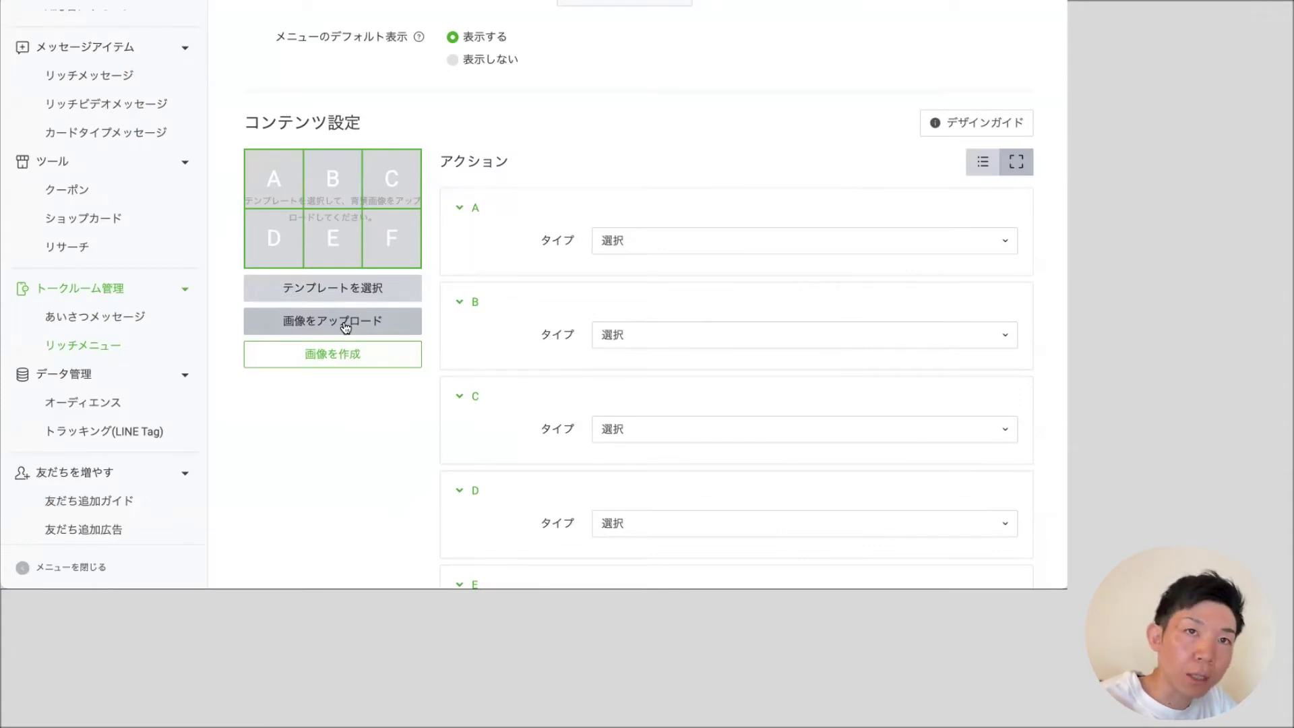
left_click(346, 327)
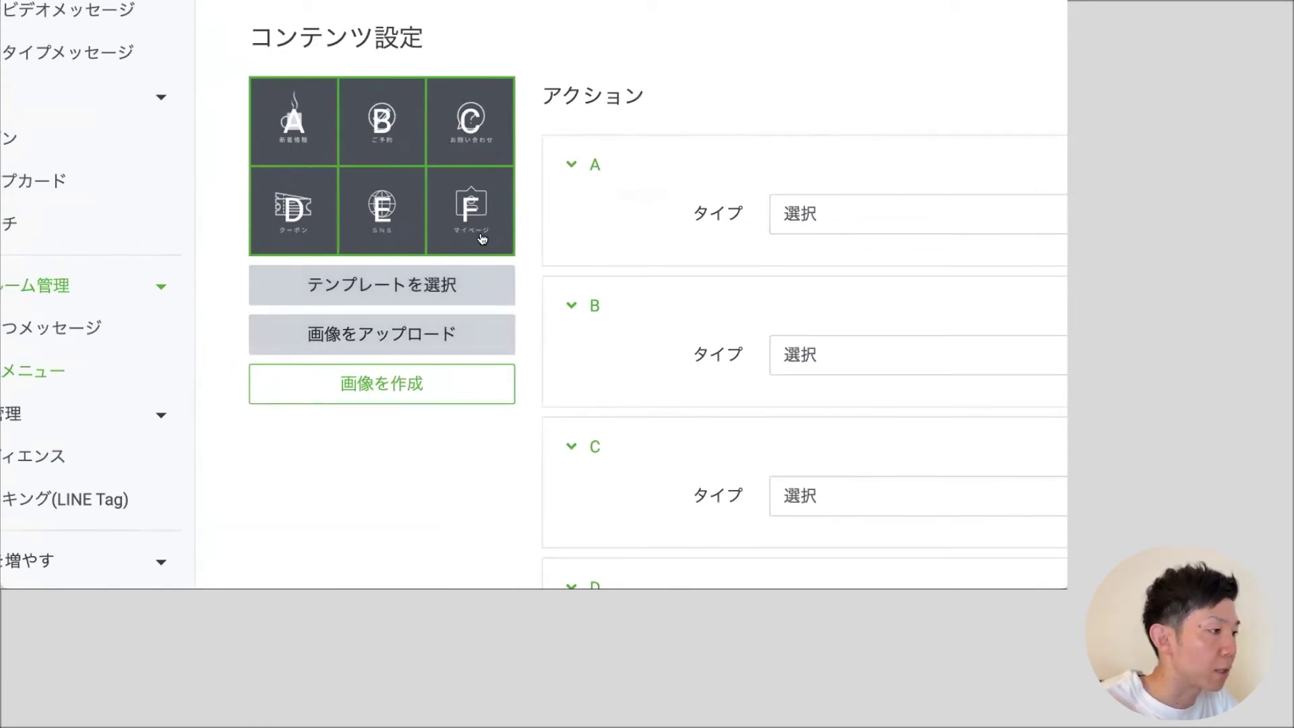
Set the action type of area A to テキスト with the text 新着情報です
scroll(458, 325, "up", 1)
scroll(459, 325, "up", 1)
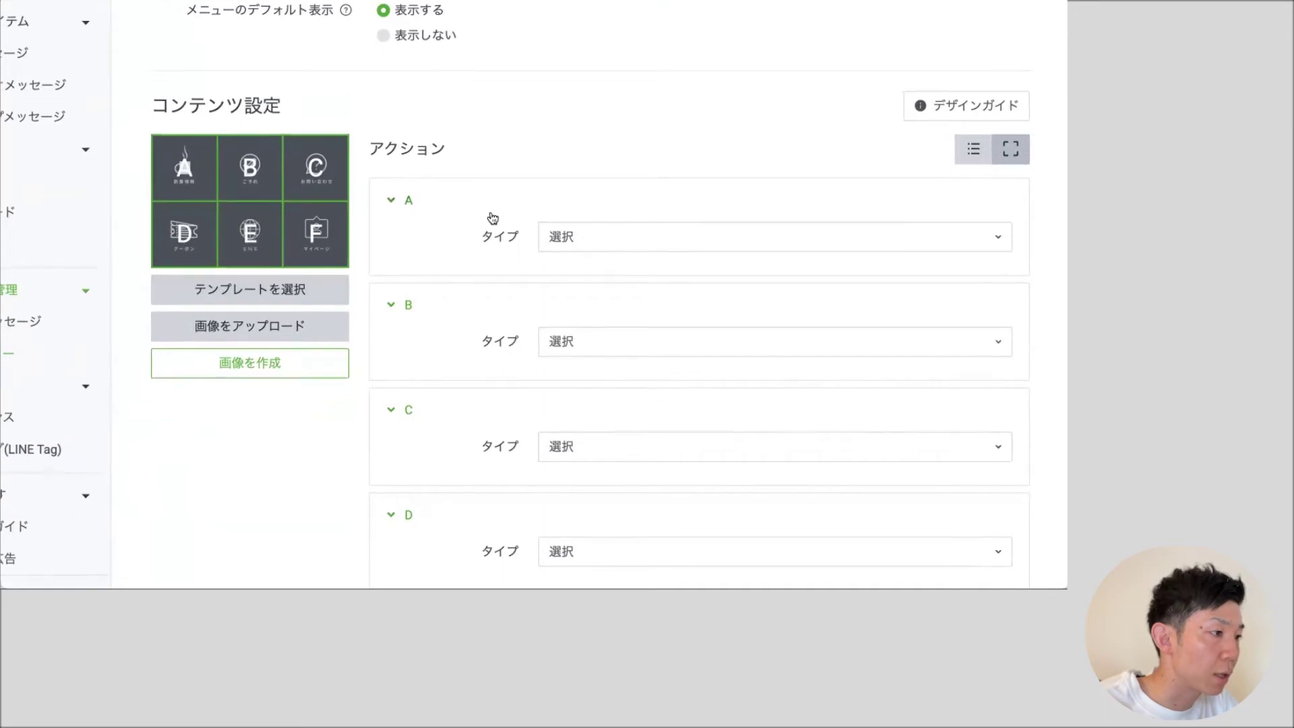
scroll(491, 214, "down", 1)
scroll(485, 241, "down", 5)
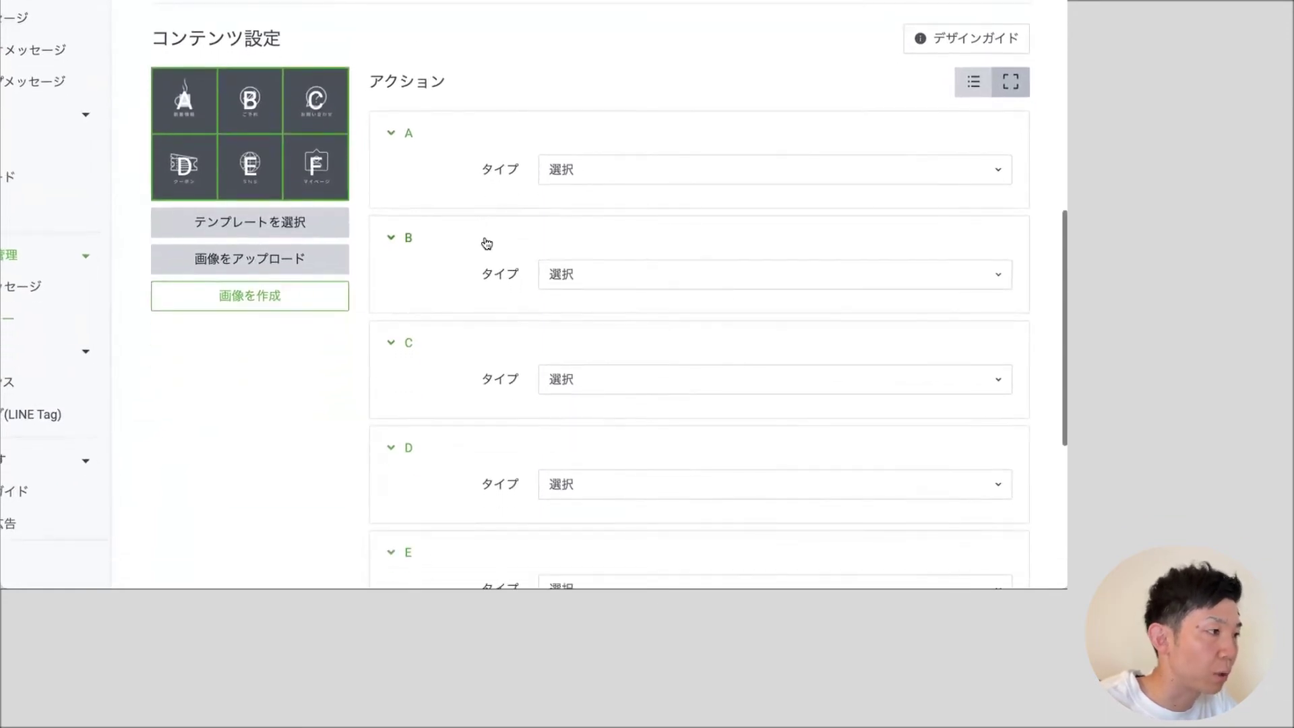
scroll(485, 246, "up", 3)
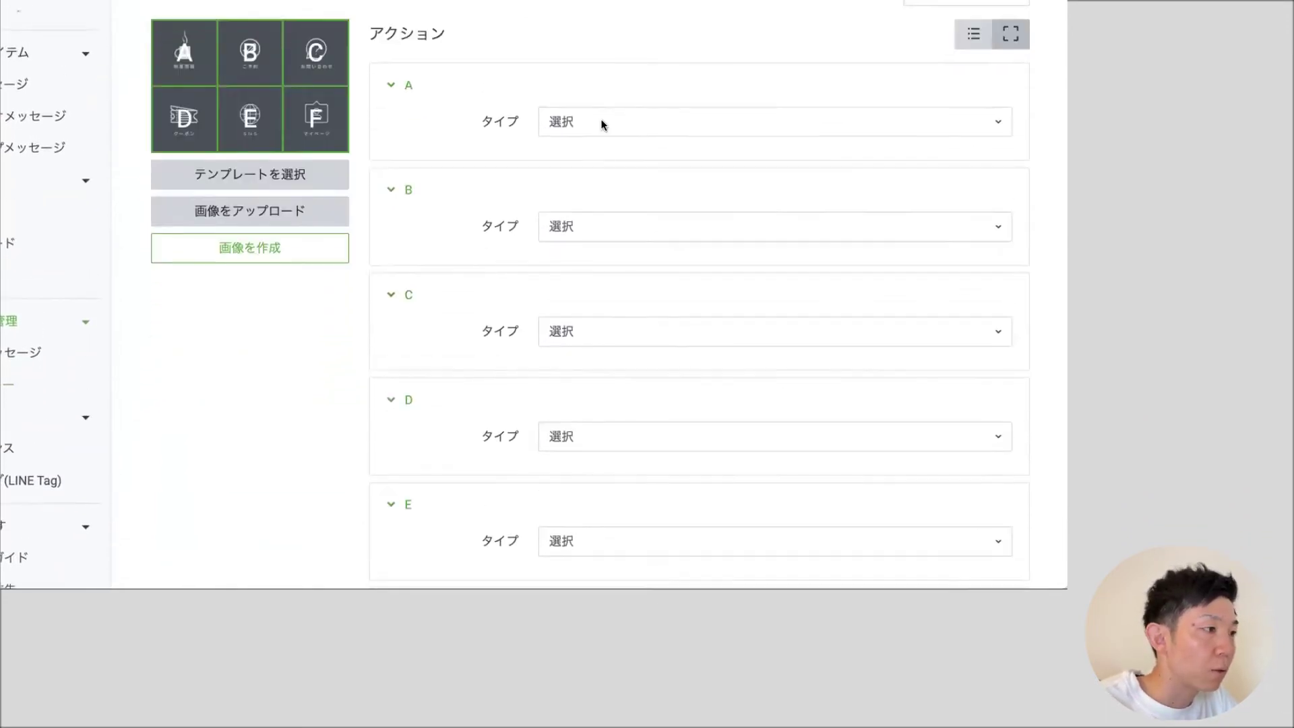
left_click(600, 122)
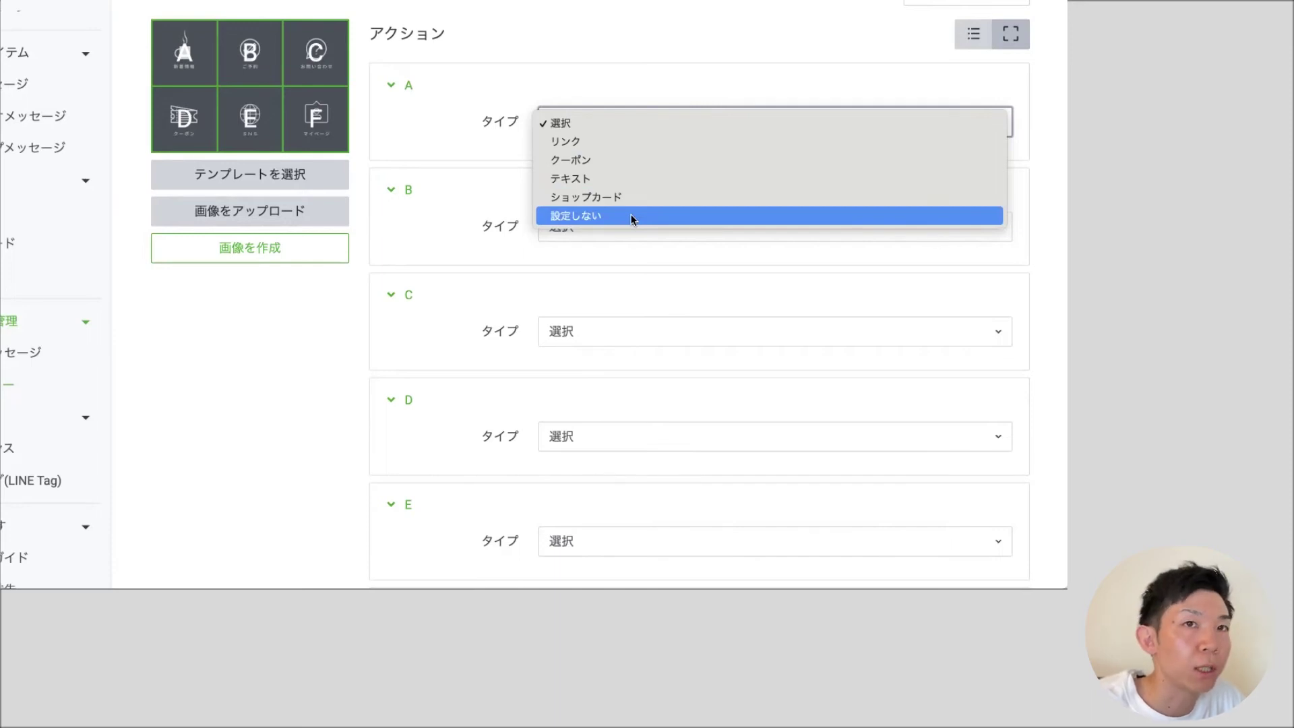
left_click(596, 123)
scroll(597, 128, "up", 3)
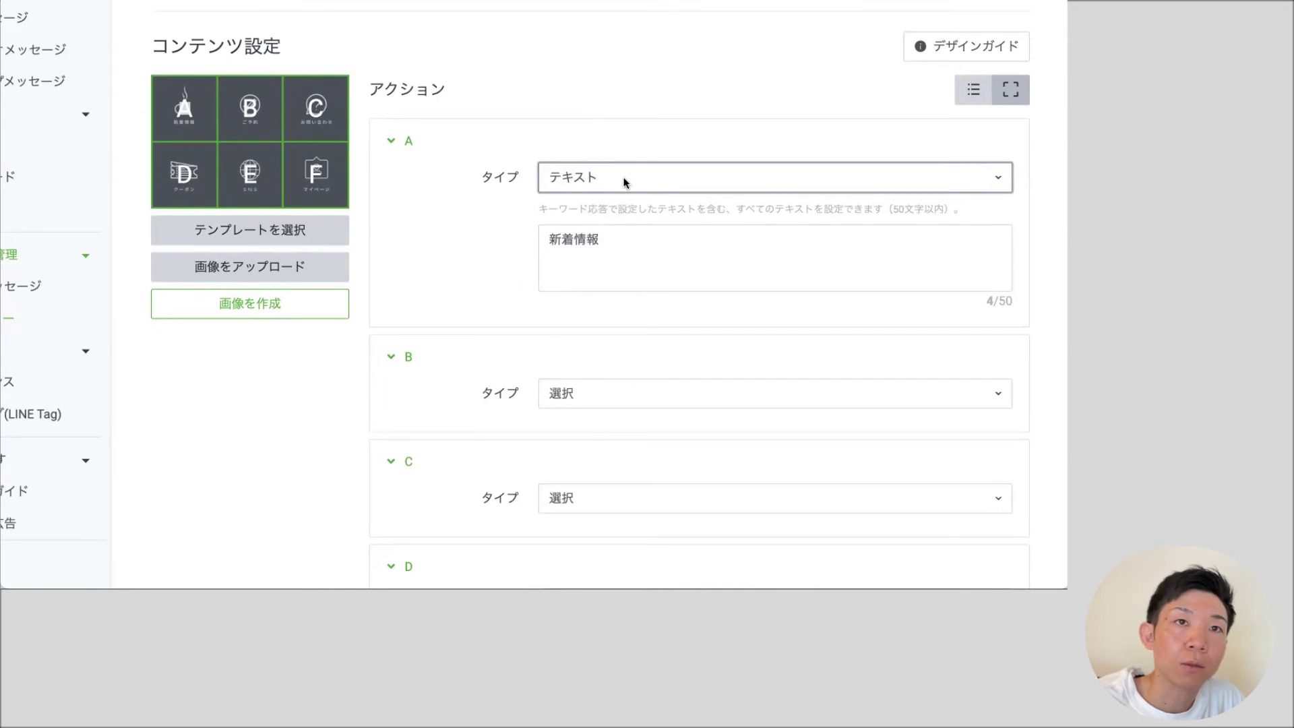
left_click(611, 240)
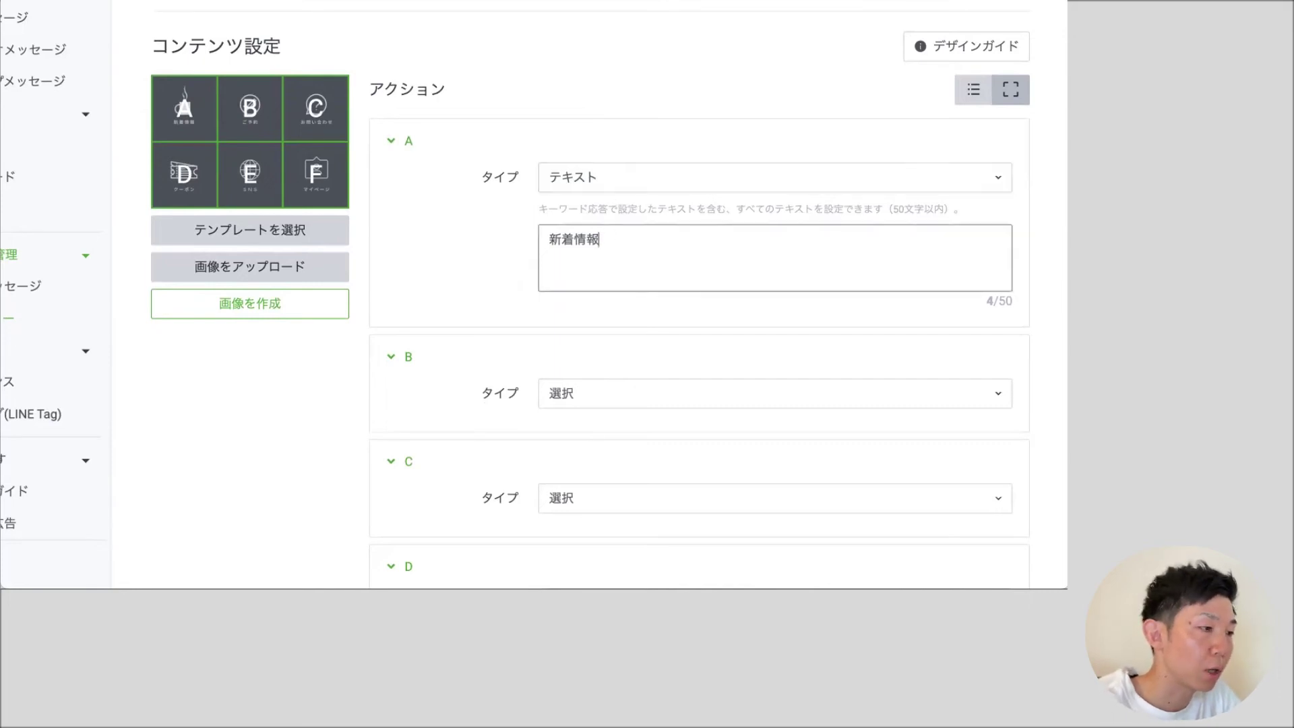
type("です")
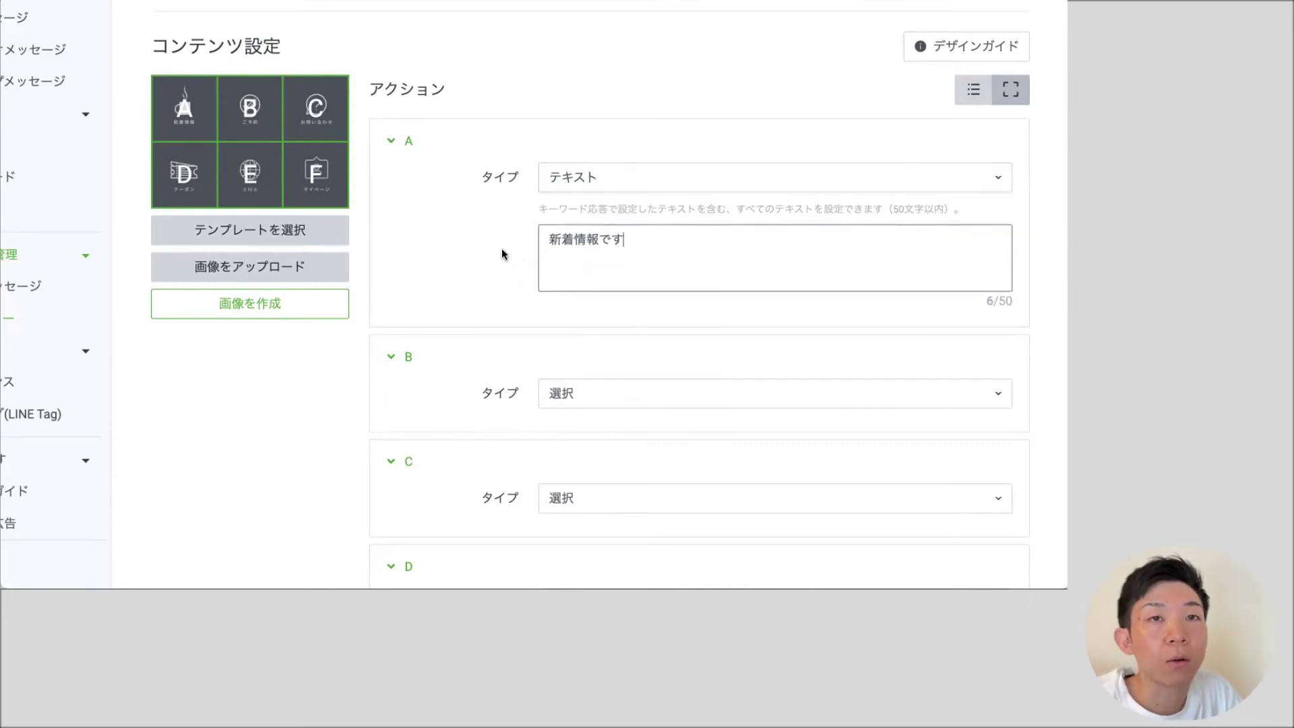
Set the action type of areas B, C, D, E and F to 設定しない
scroll(413, 269, "down", 1)
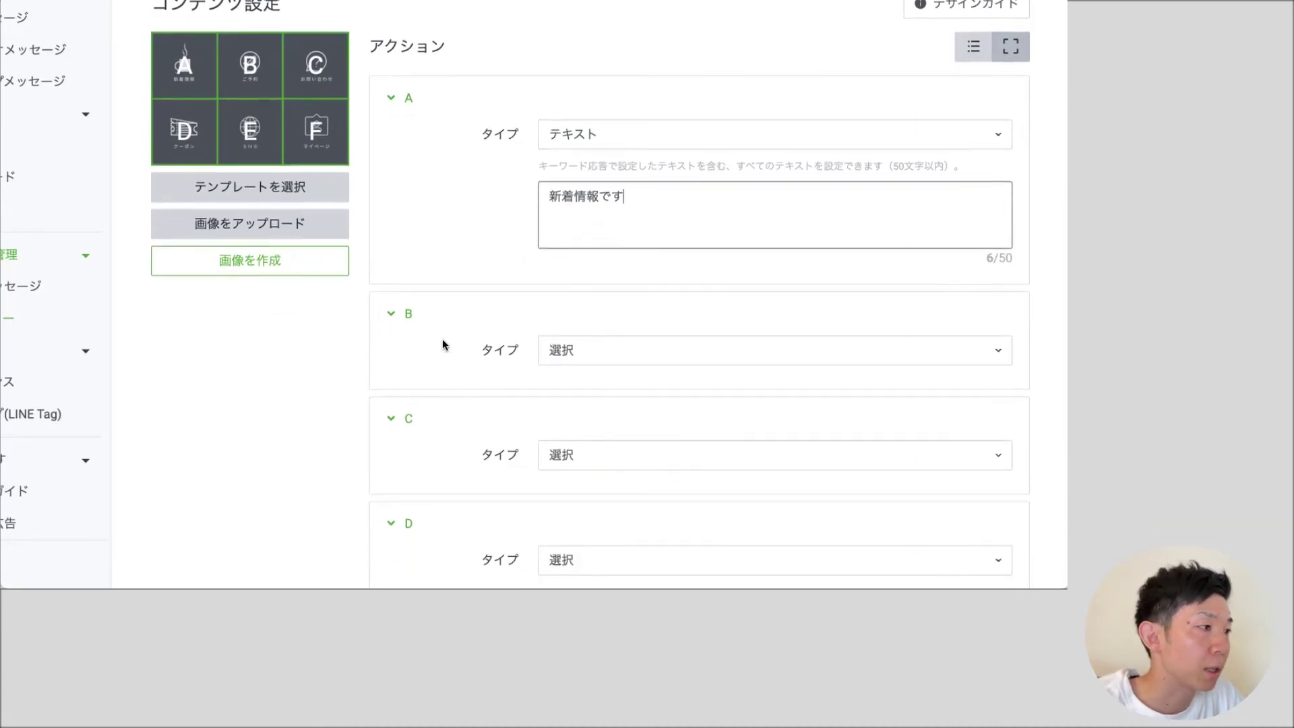
left_click(577, 353)
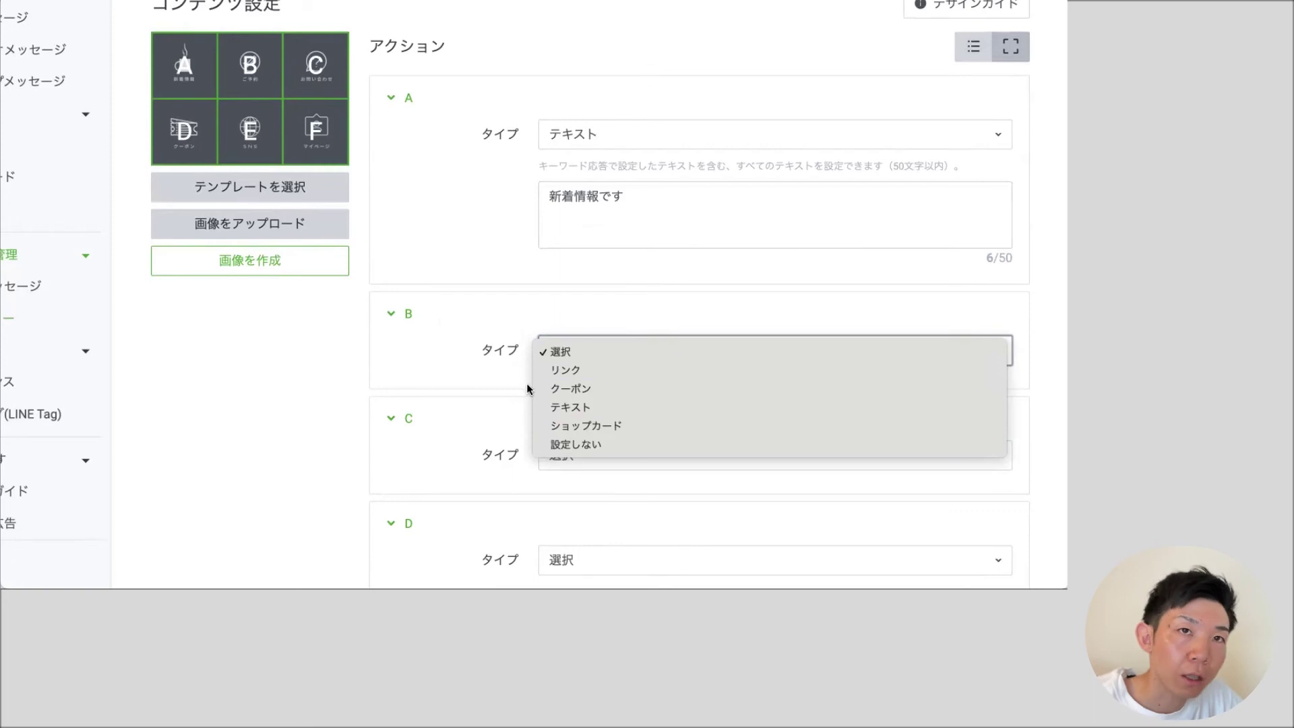
left_click(601, 447)
left_click(579, 452)
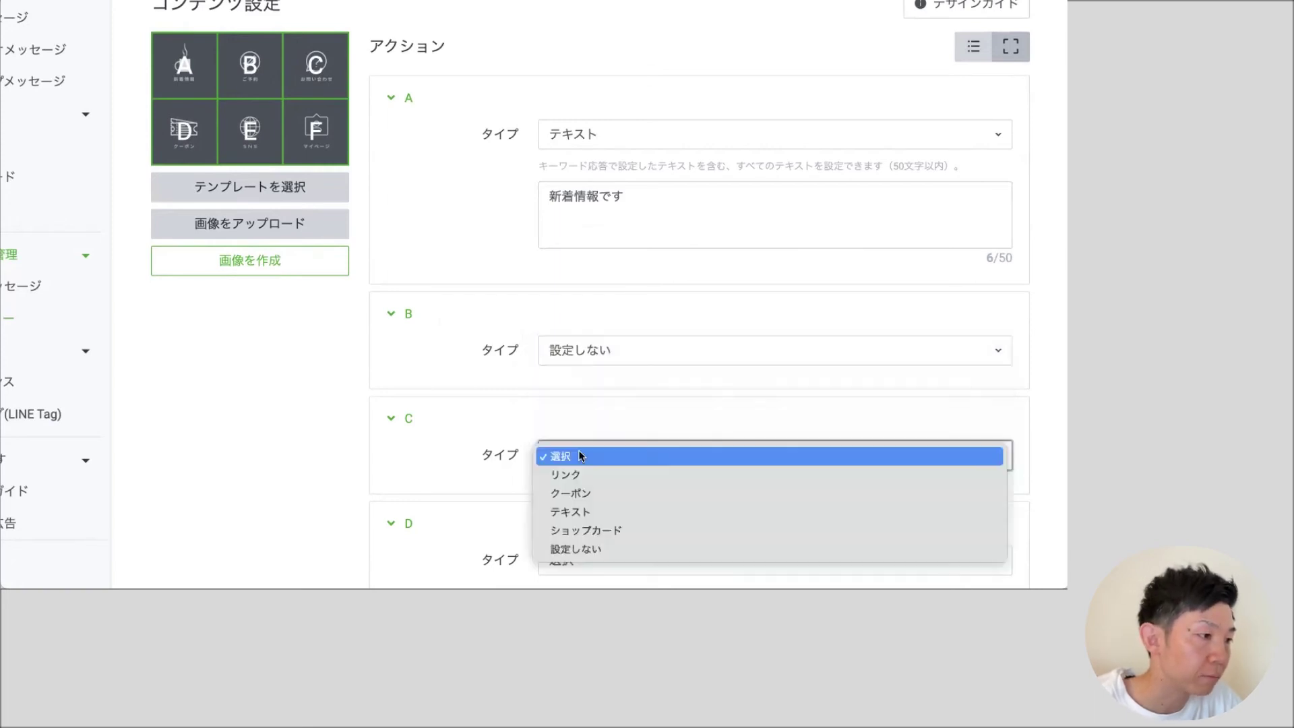
left_click(593, 550)
scroll(607, 374, "down", 5)
left_click(603, 262)
left_click(601, 353)
left_click(598, 367)
left_click(593, 456)
left_click(593, 471)
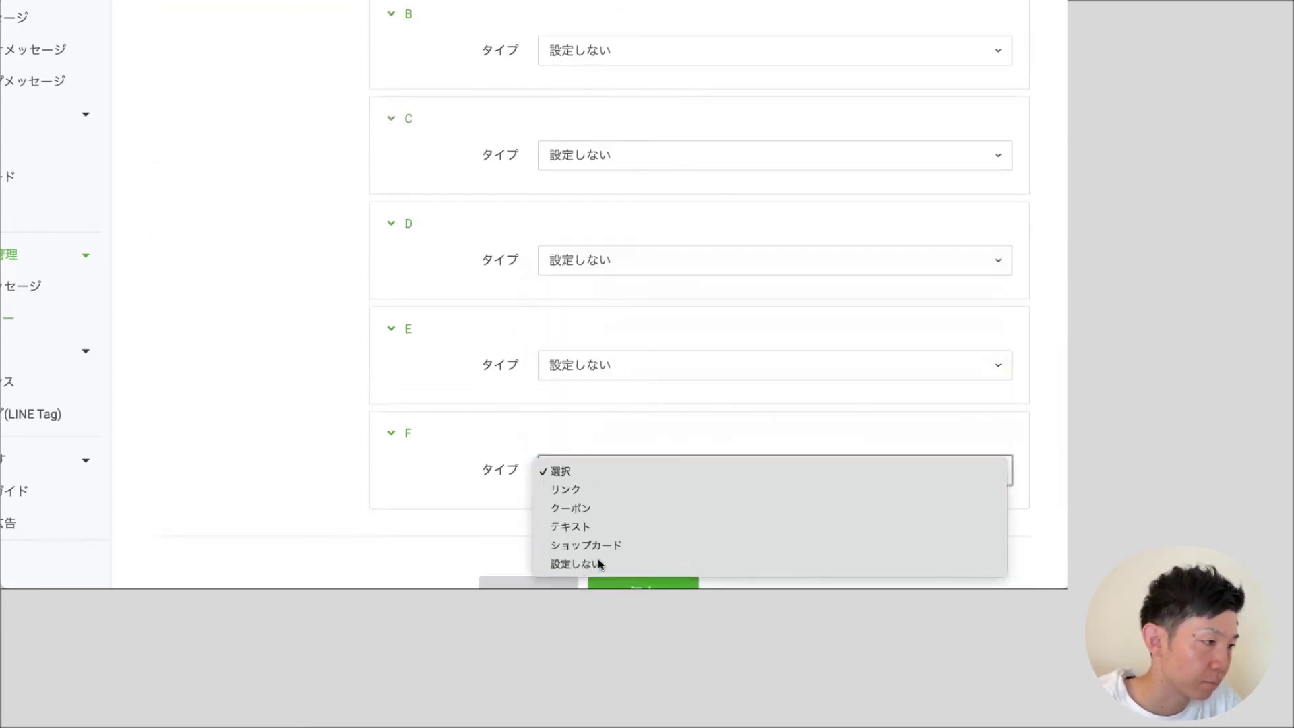
left_click(593, 485)
Save the rich menu and check its entry in the list of scheduled and published menus
scroll(374, 422, "down", 2)
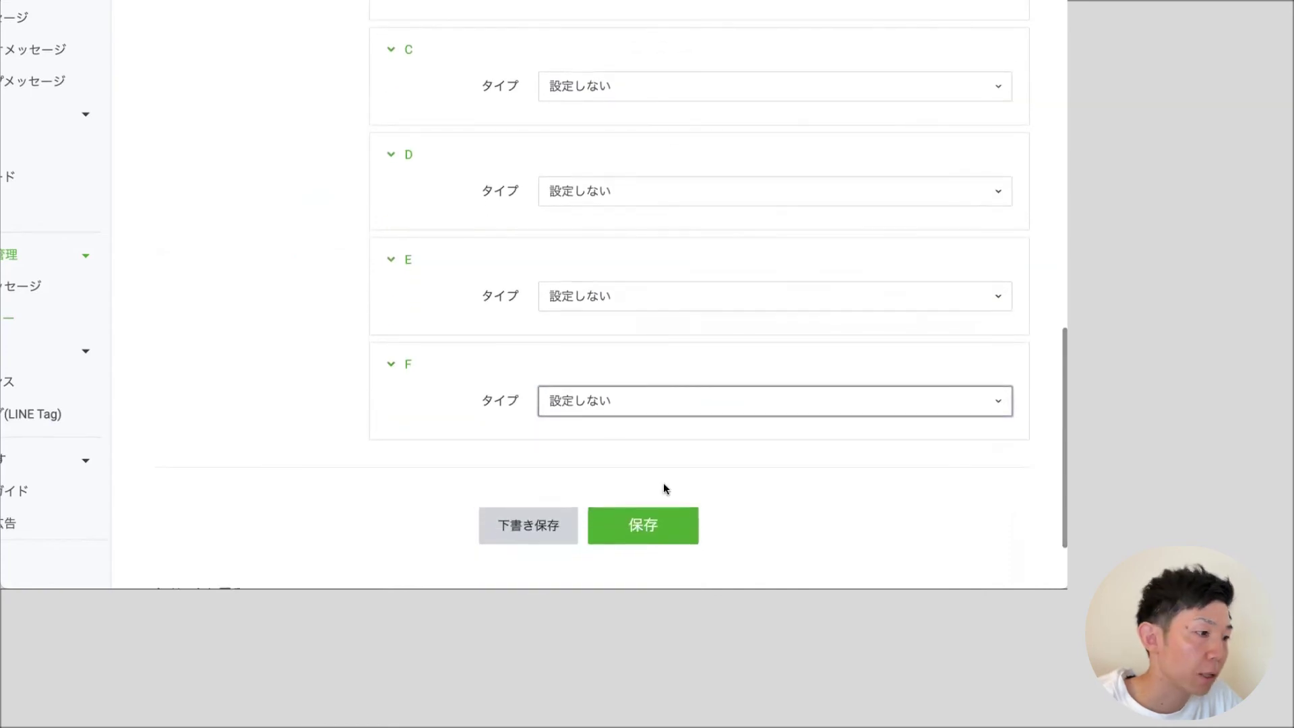
left_click(671, 529)
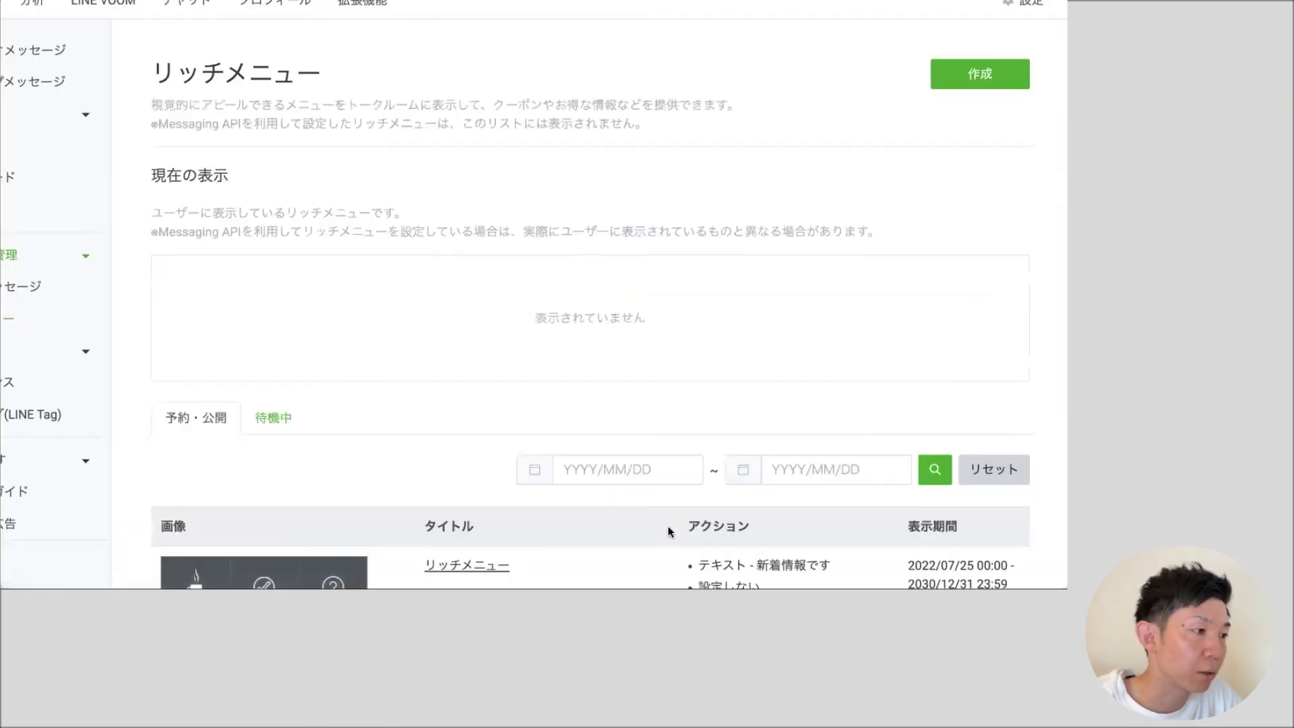
scroll(401, 384, "down", 3)
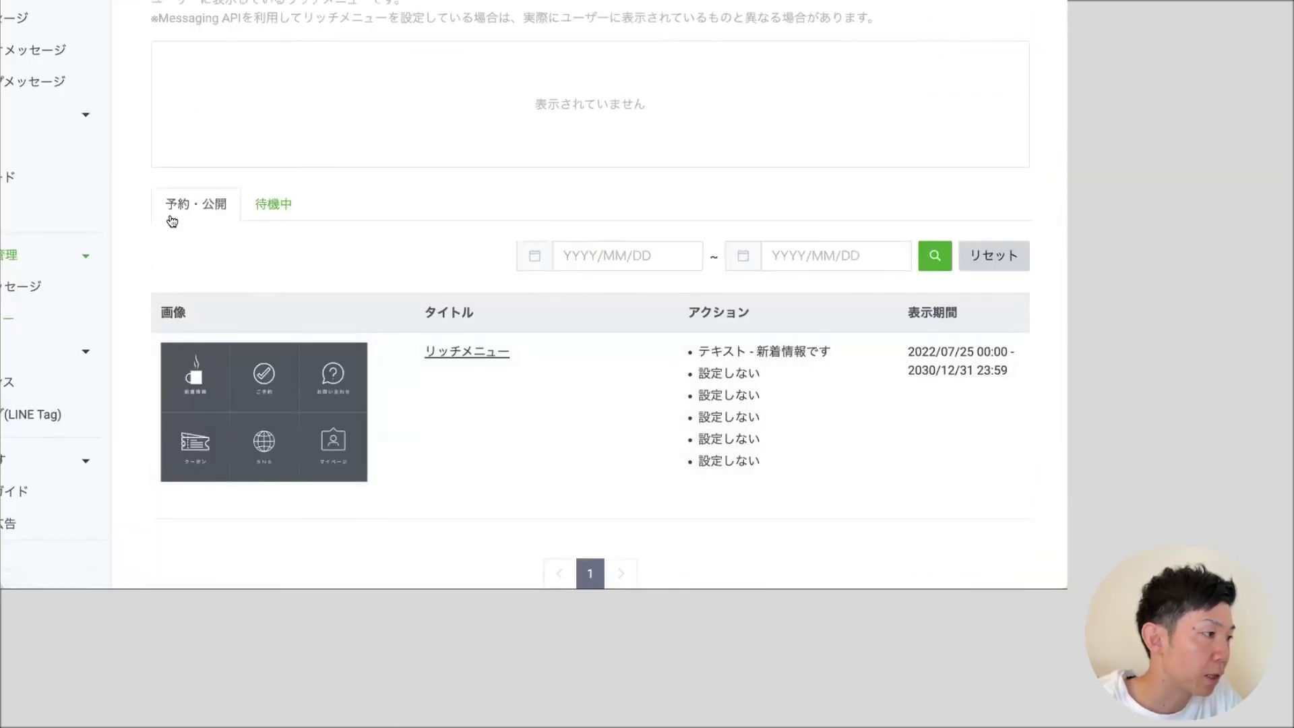